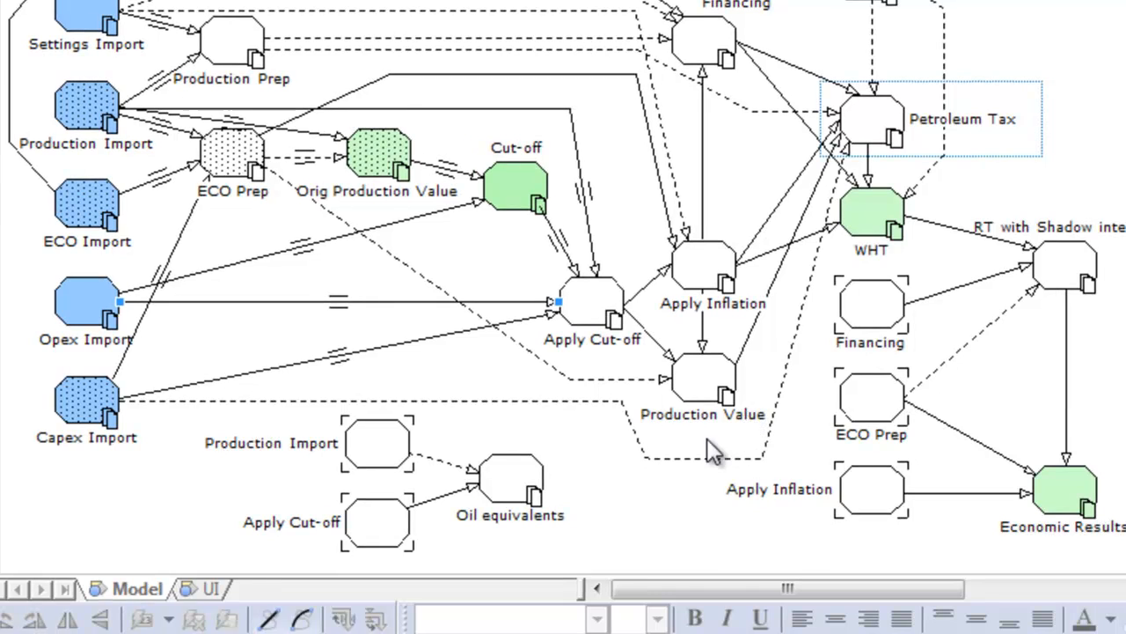
Delete the Production Value submodel from the root model diagram.
click(706, 382)
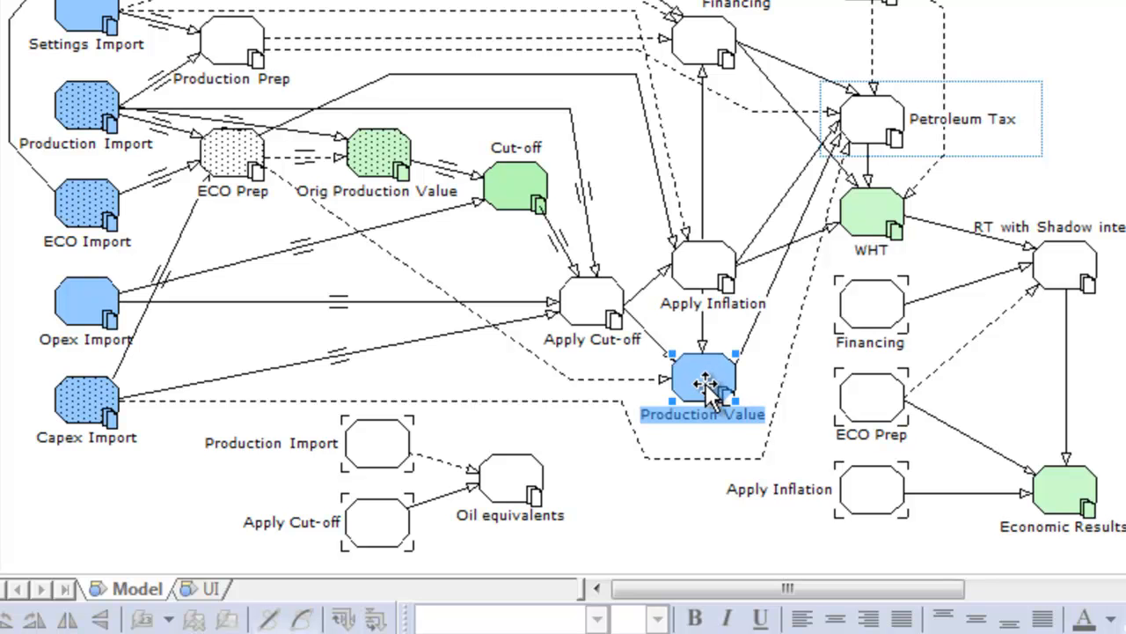
key(Delete)
click(534, 428)
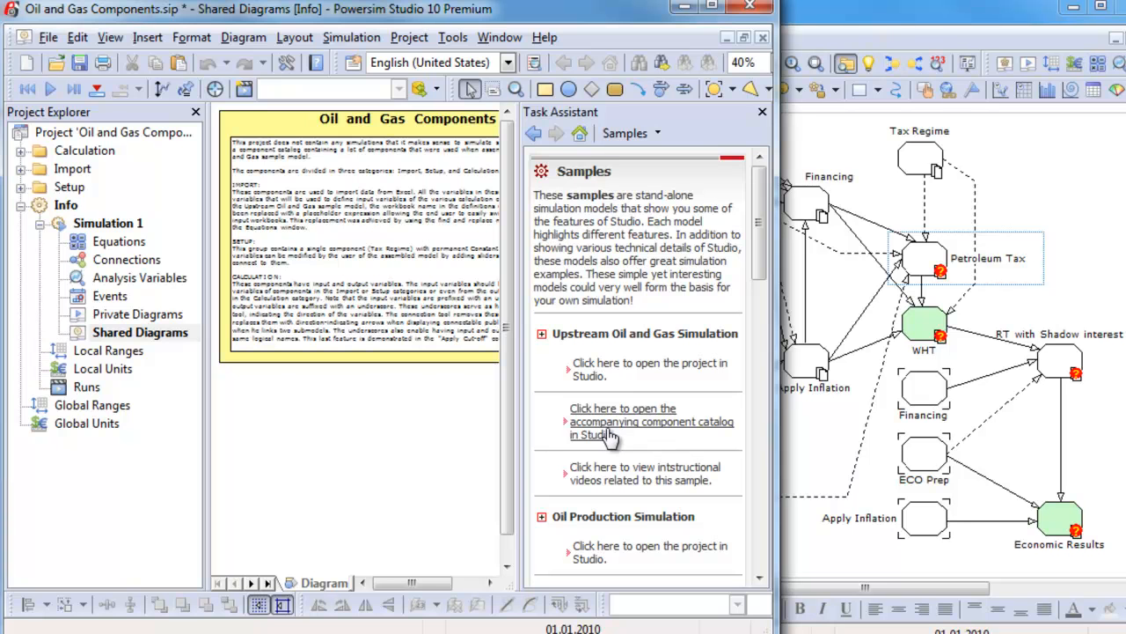
Add the Production Value component from the catalog's Calculation category to the model diagram, below Apply Inflation.
click(20, 151)
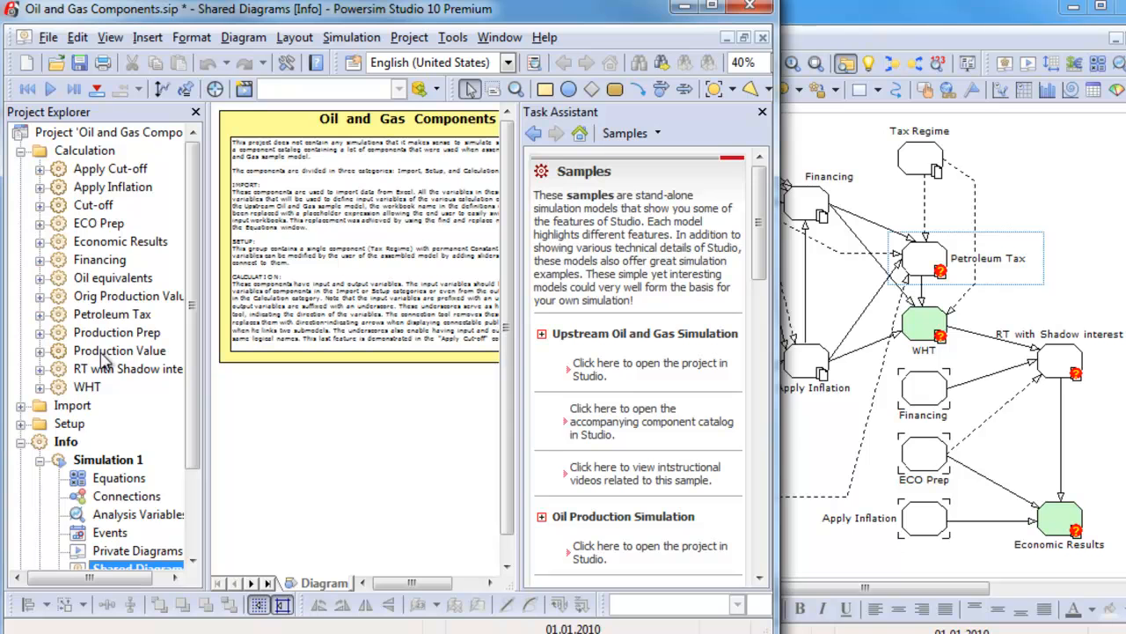
click(63, 351)
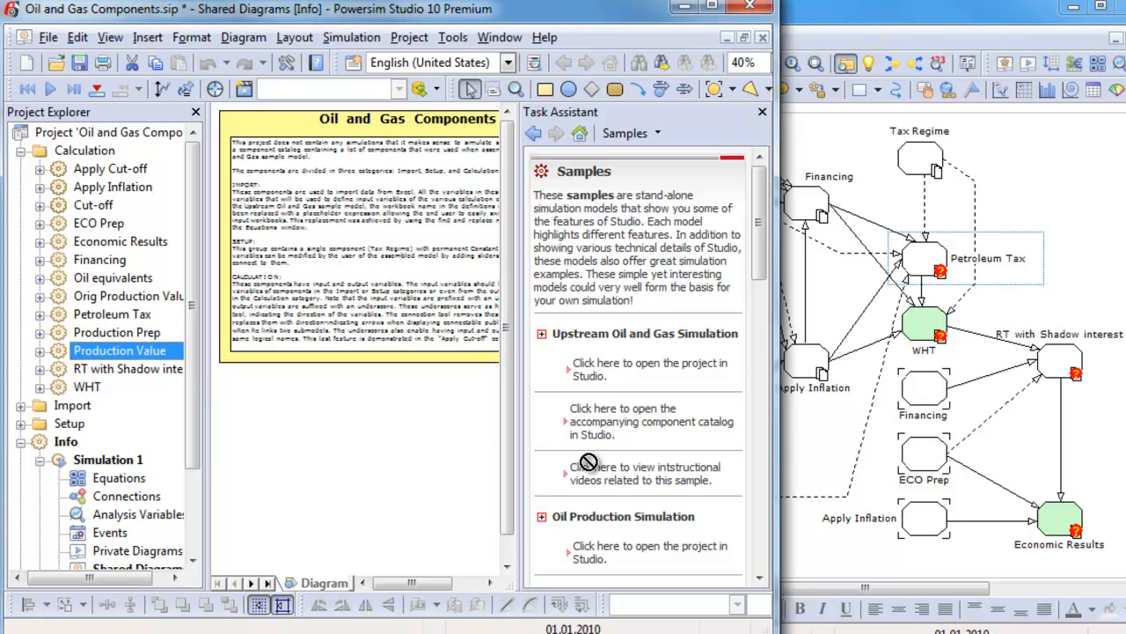
drag(795, 467, 798, 469)
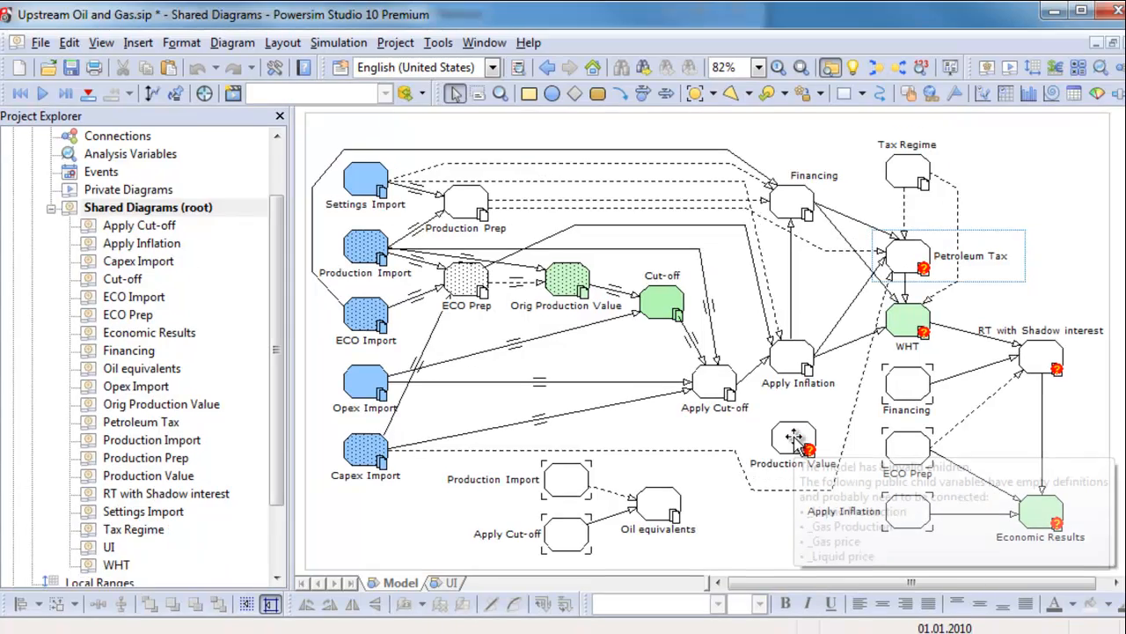
mouse_move(826, 474)
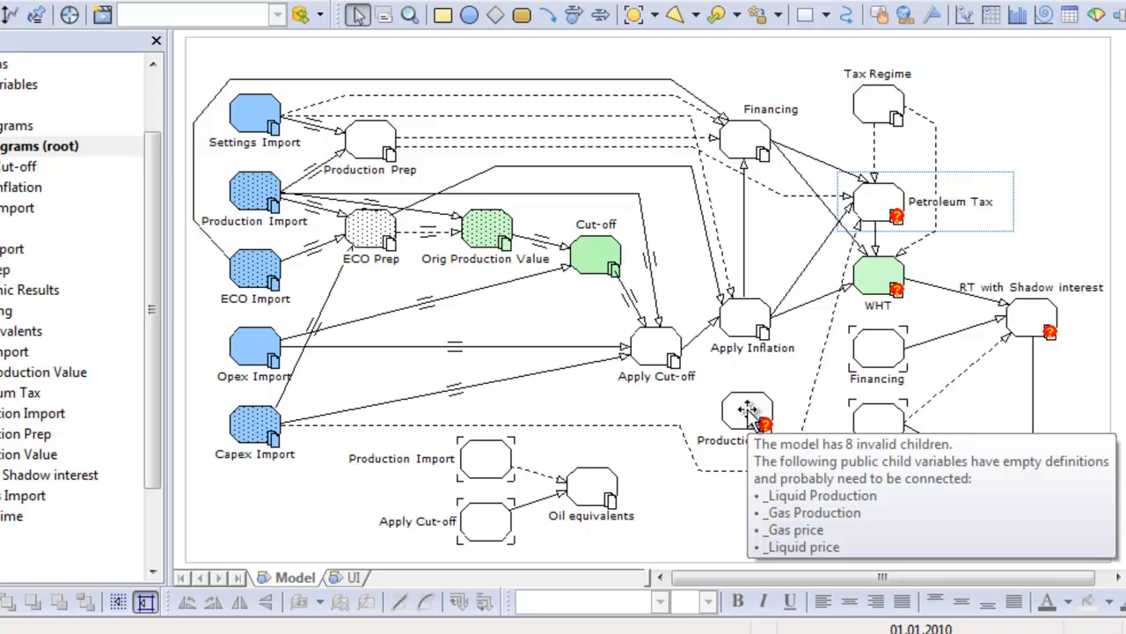
Connect Apply Inflation and Apply Cut-off to Production Value, binding the gas and liquid price and production variables.
click(746, 409)
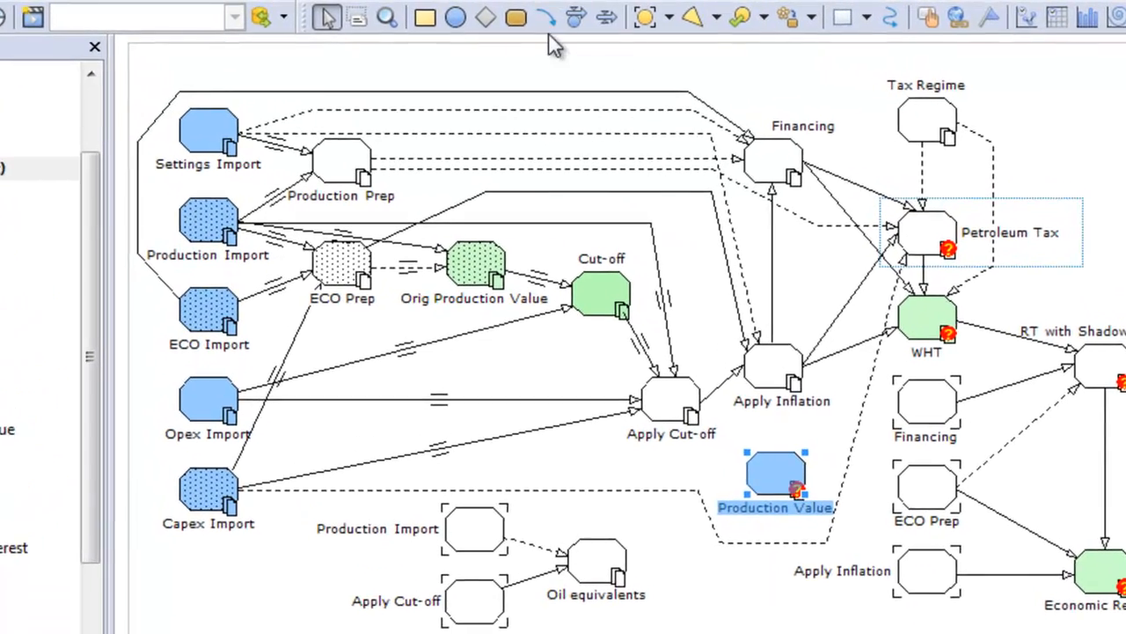
click(546, 18)
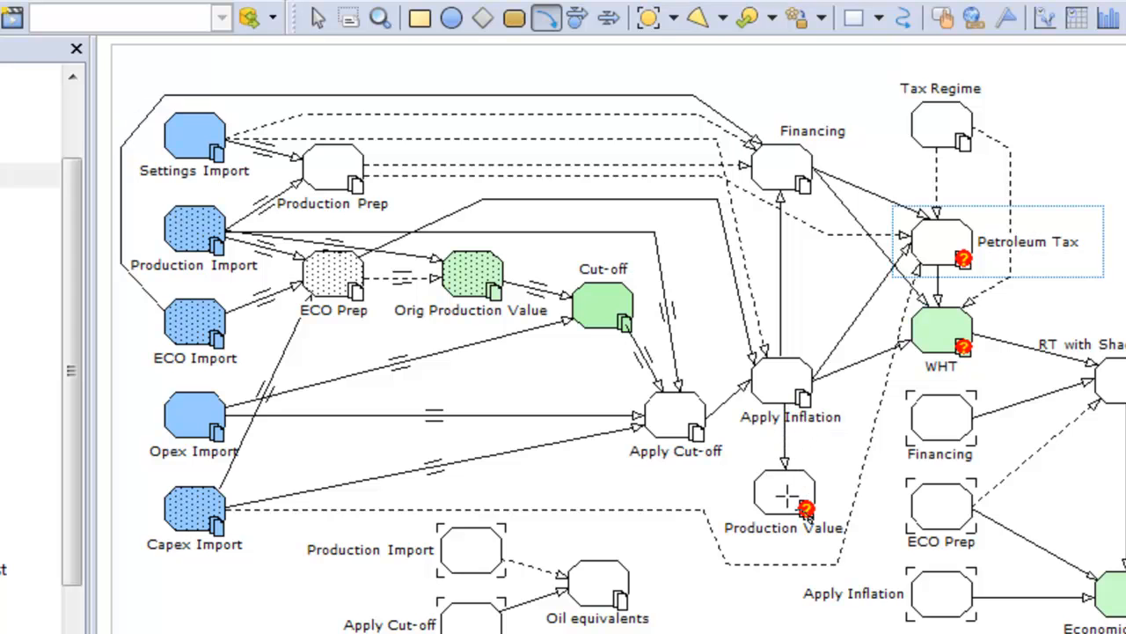
click(782, 497)
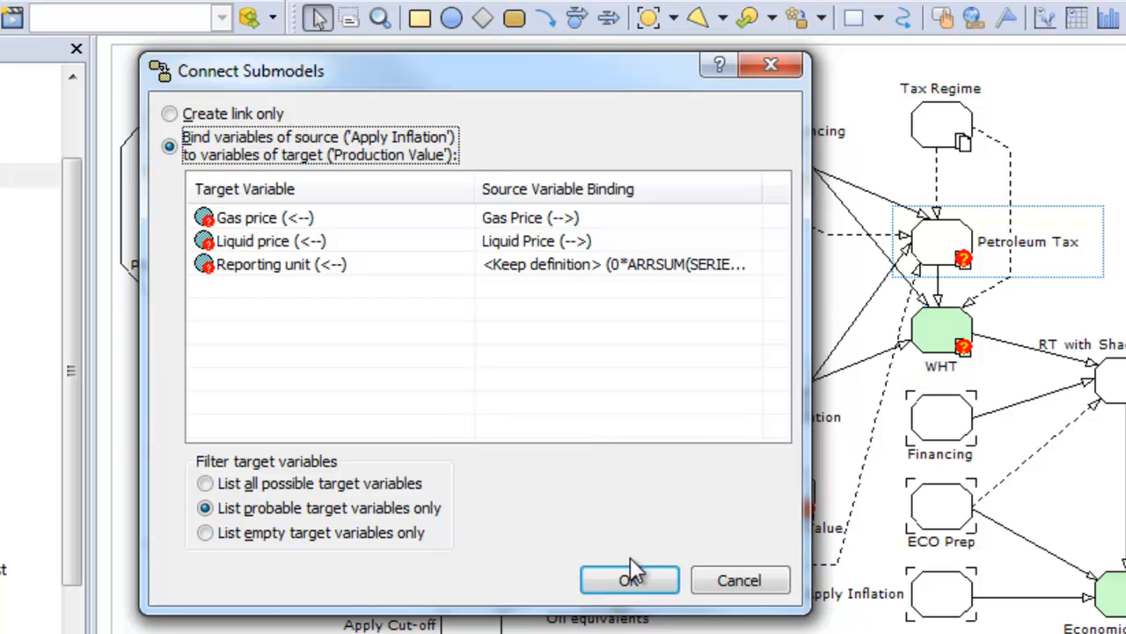
click(629, 581)
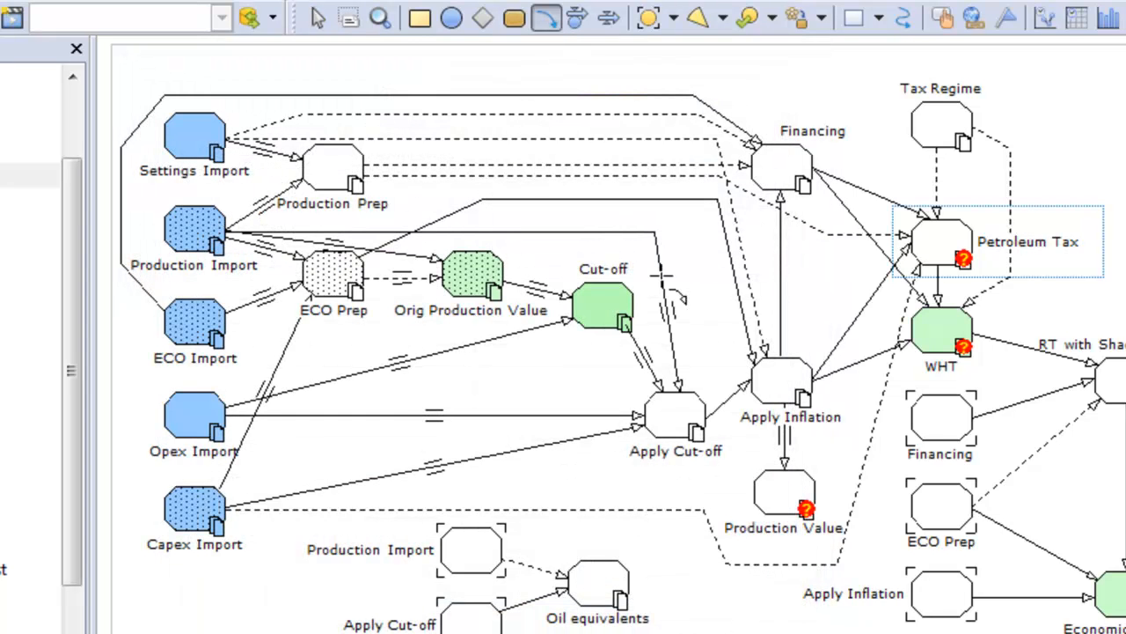
click(771, 492)
click(629, 581)
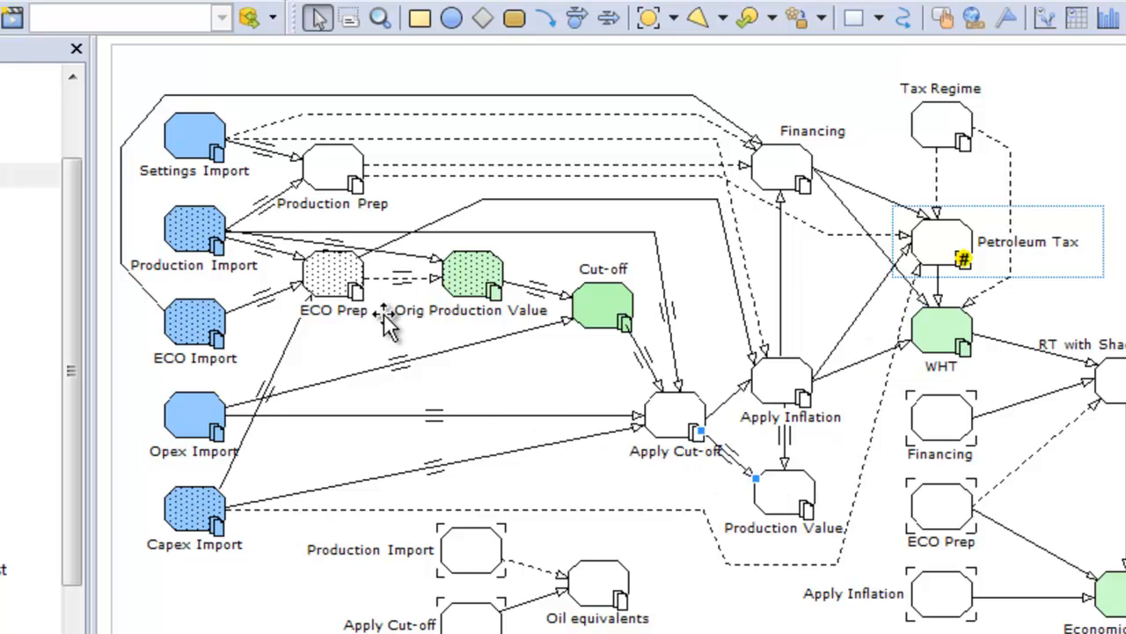
Connect ECO Prep to Production Value with a bent link, binding the Reporting unit variable.
click(559, 21)
click(333, 277)
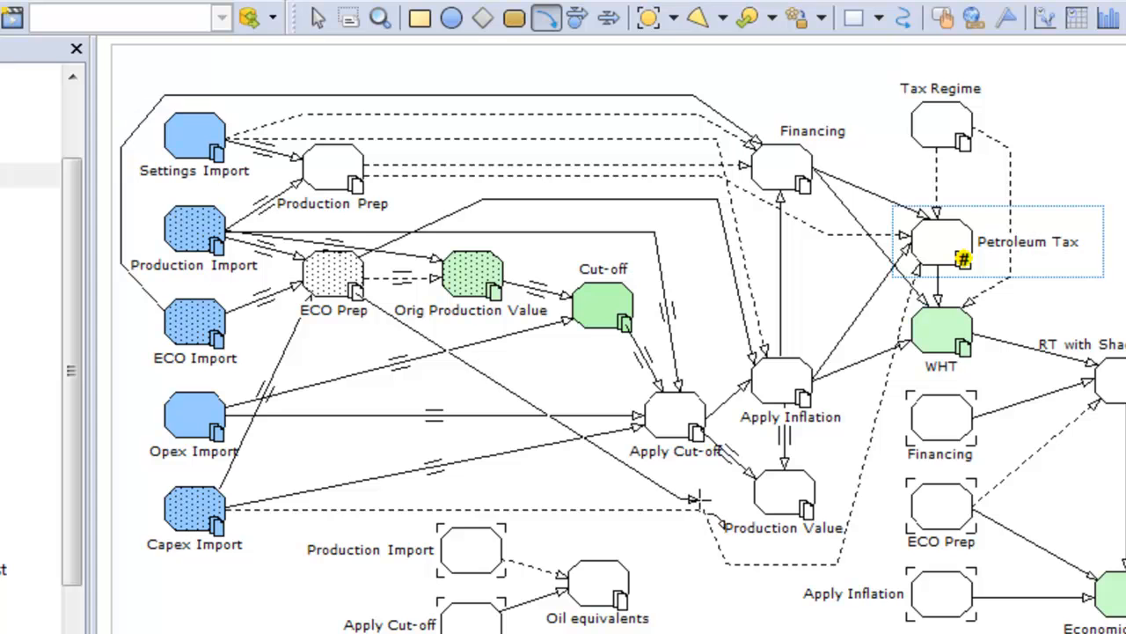
click(759, 500)
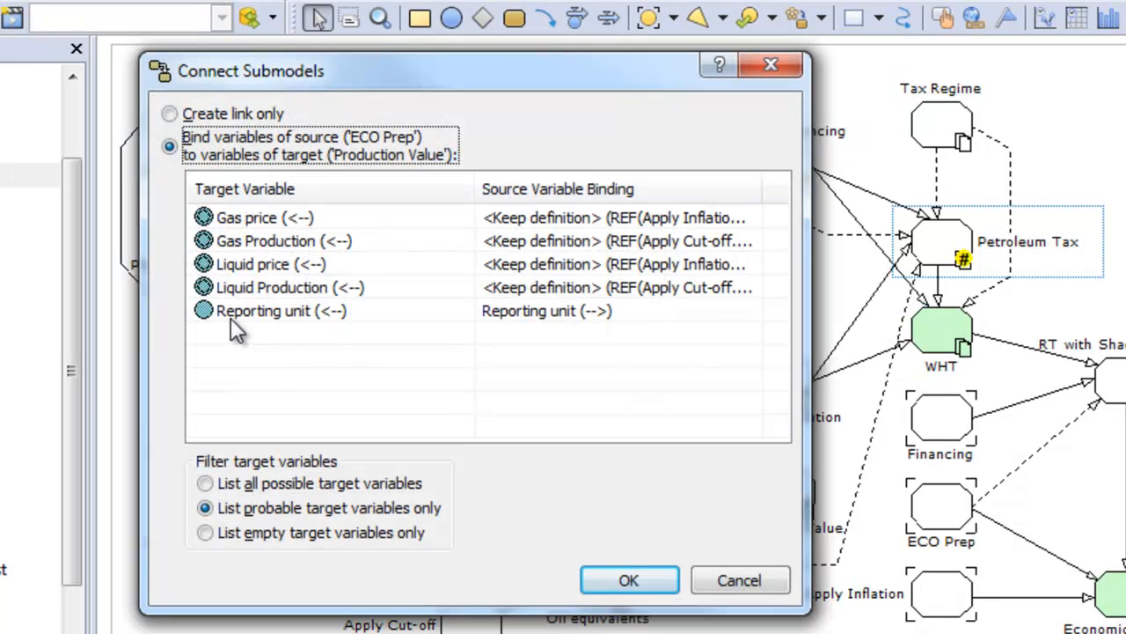
click(620, 579)
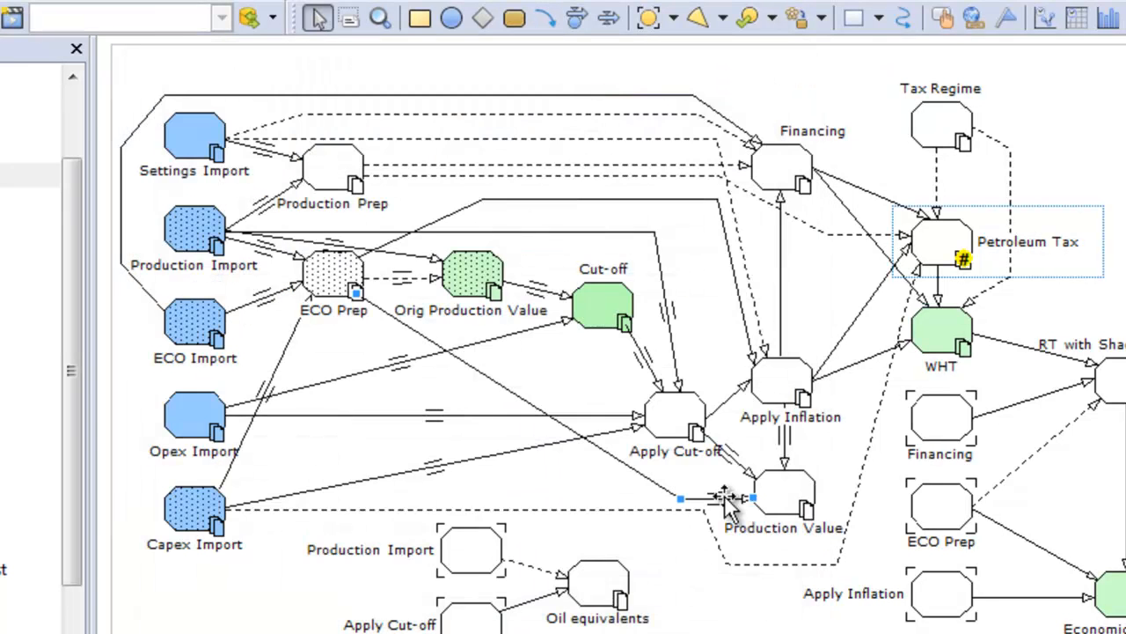
Connect Production Value to Petroleum Tax using the Create link only option.
key(5)
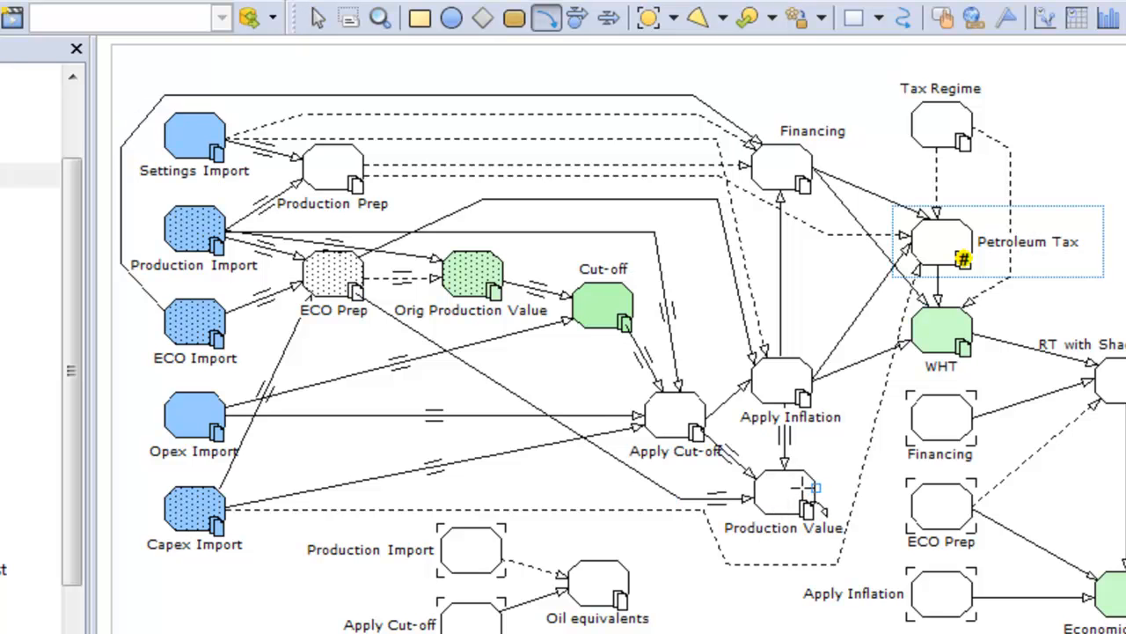
mouse_move(806, 487)
mouse_down()
mouse_move(933, 255)
mouse_move(940, 268)
mouse_up()
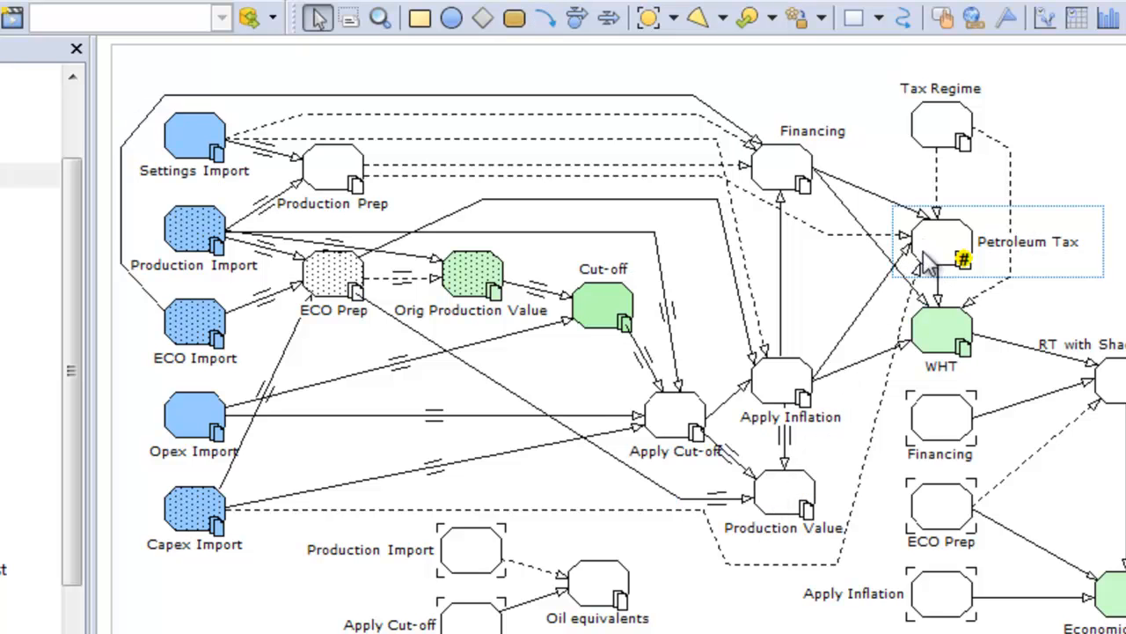
click(181, 112)
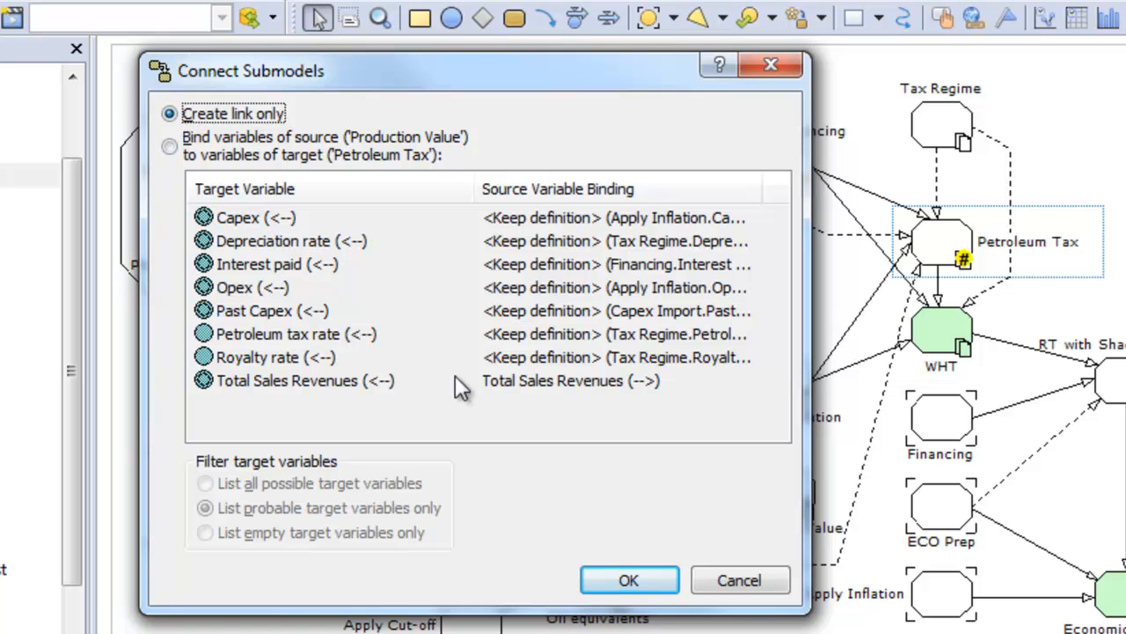
click(626, 579)
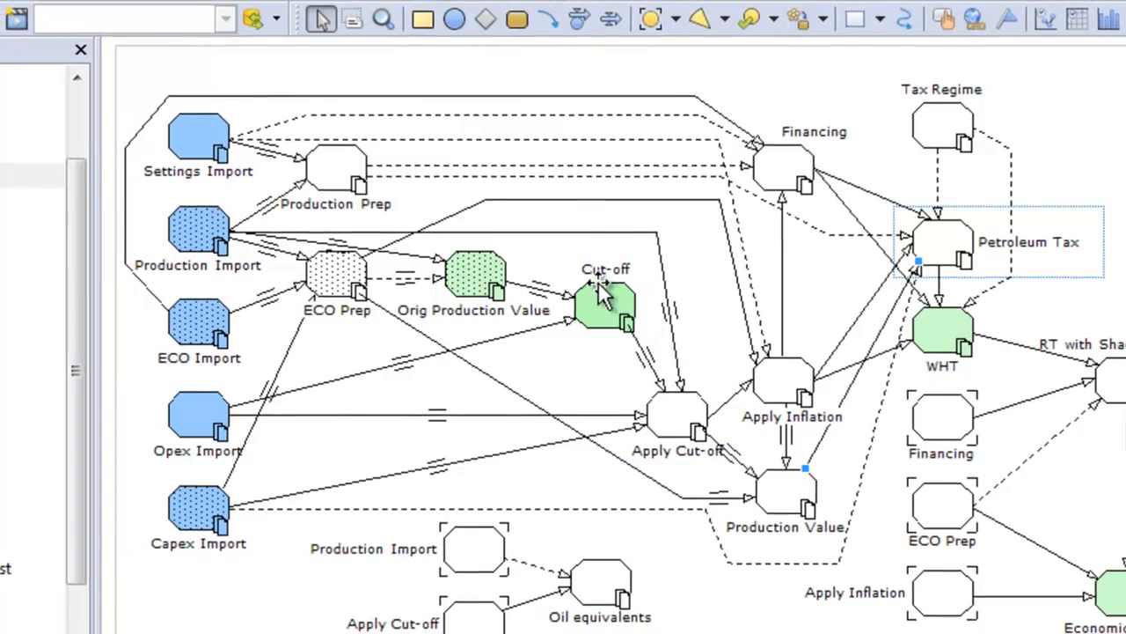
Open the Cut-off submodel's diagram, examine its exported cut-off variables, and return to the root diagram.
click(622, 304)
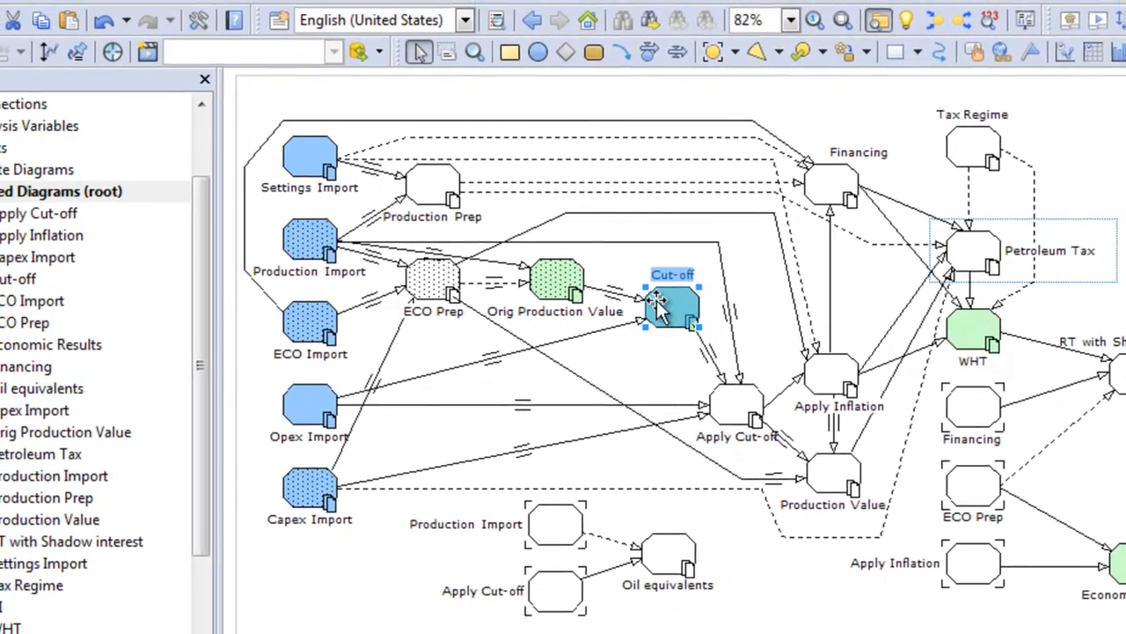
click(3, 280)
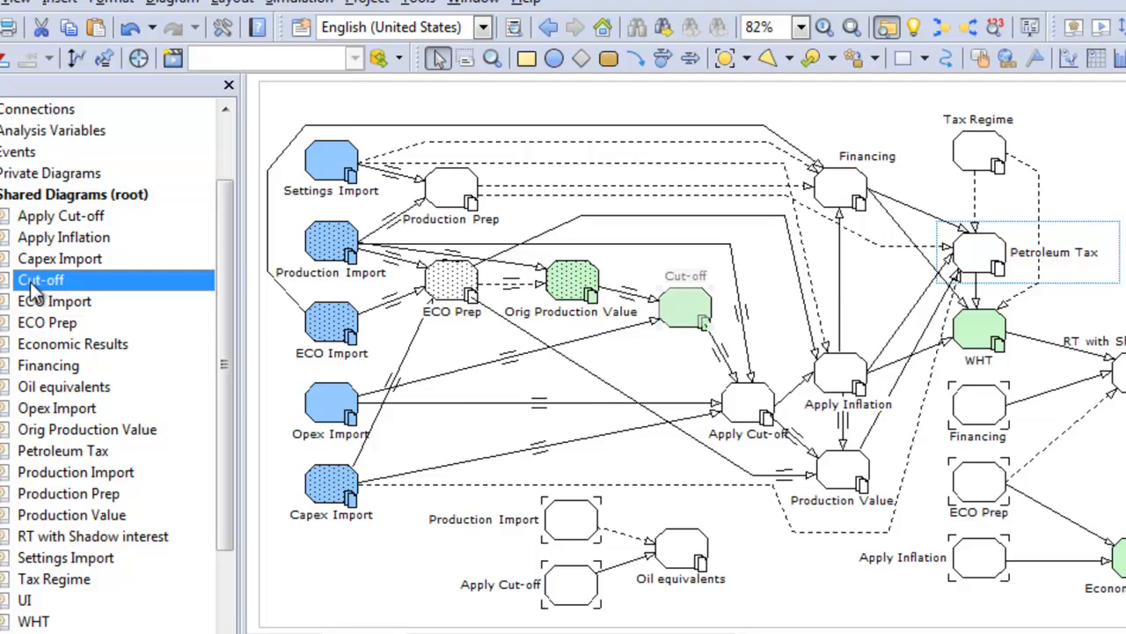
double_click(30, 281)
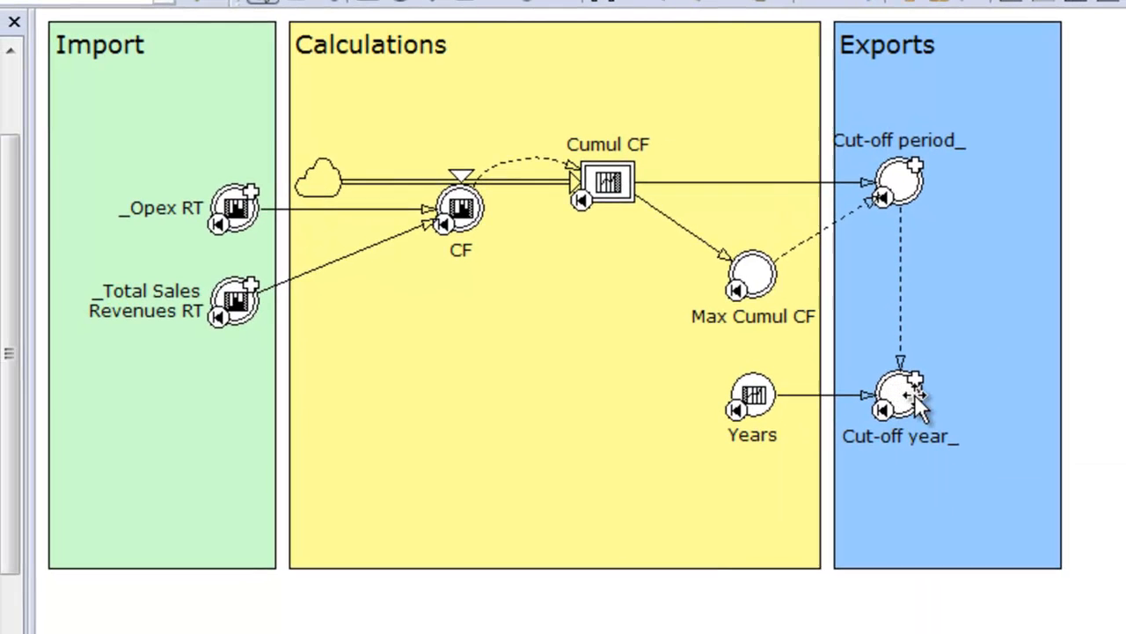
mouse_move(935, 419)
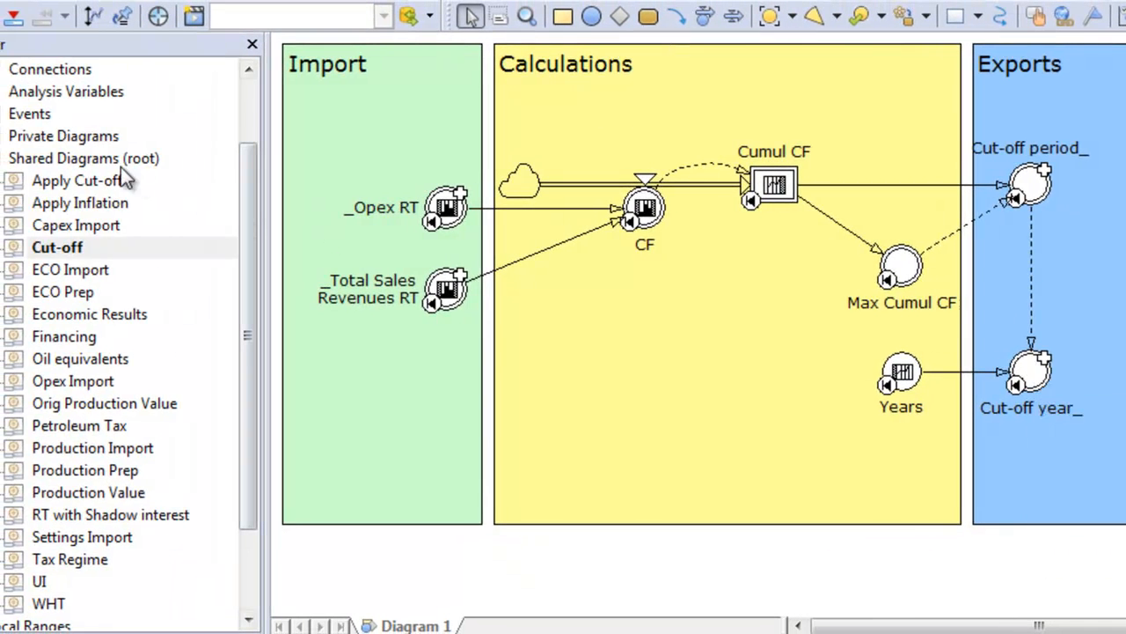
click(104, 162)
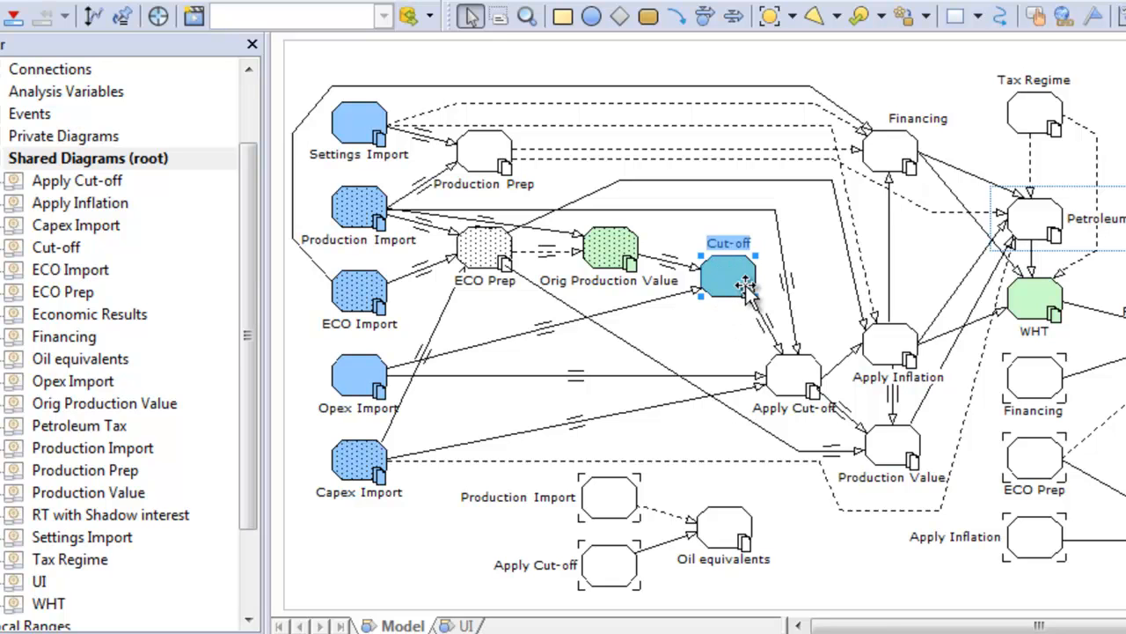
Open the Apply Cut-off submodel's diagram and inspect the definition of the exported variable Liquid Production_.
click(783, 378)
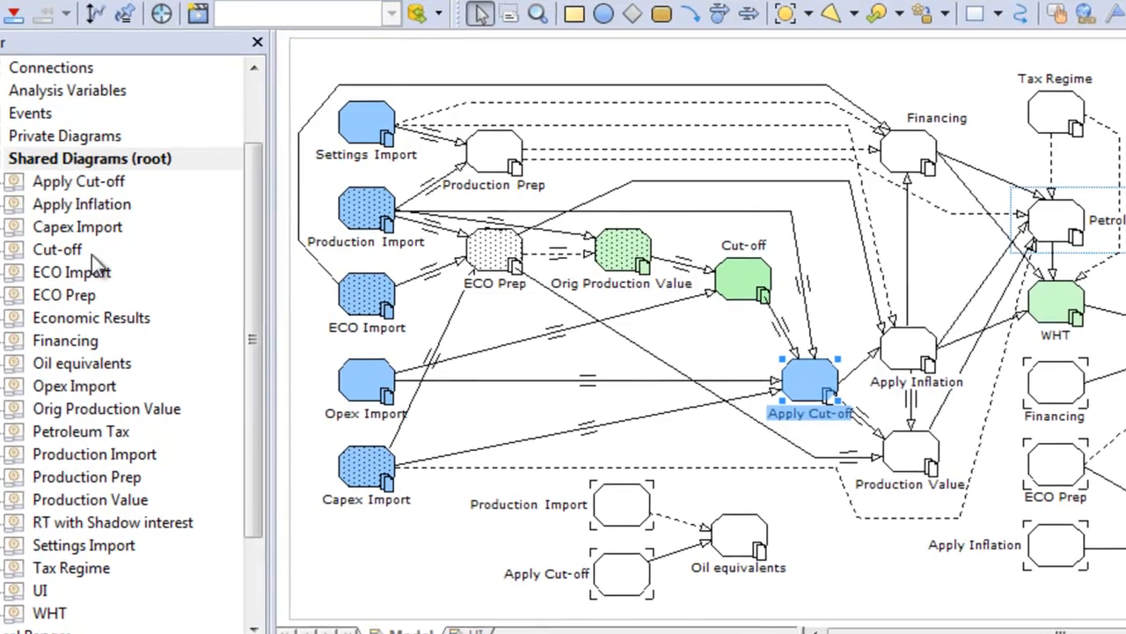
double_click(56, 181)
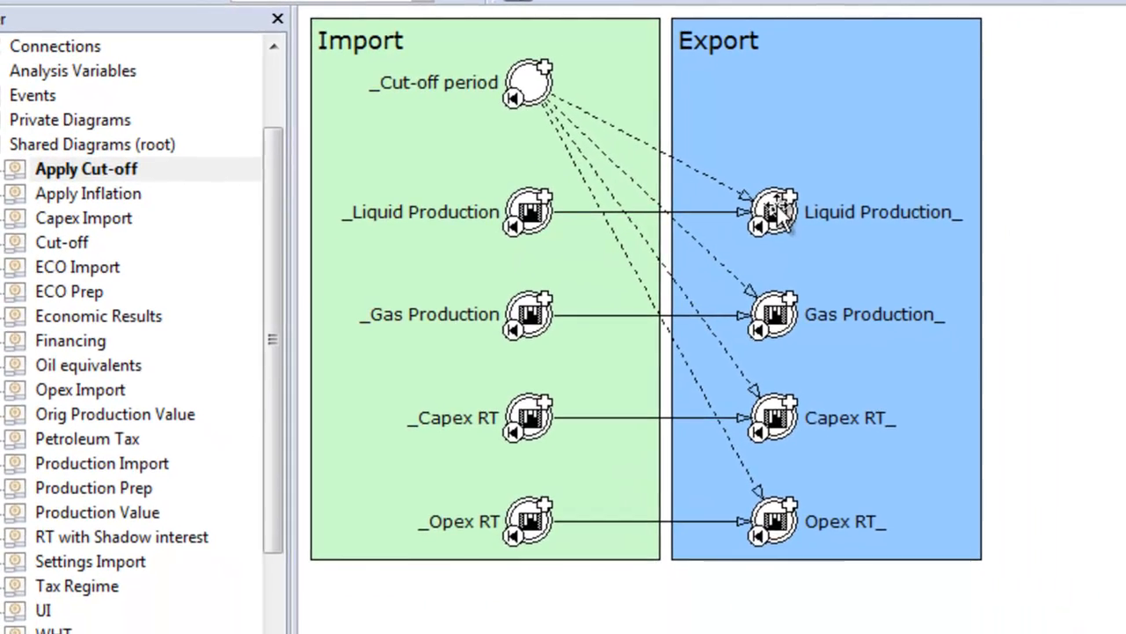
double_click(802, 218)
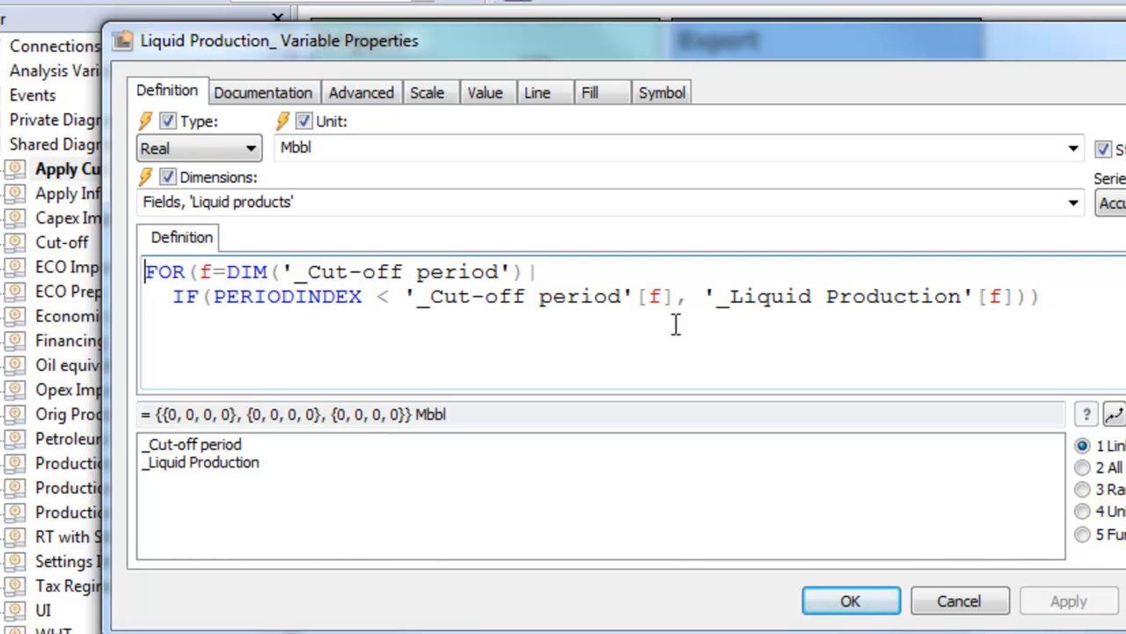
click(958, 601)
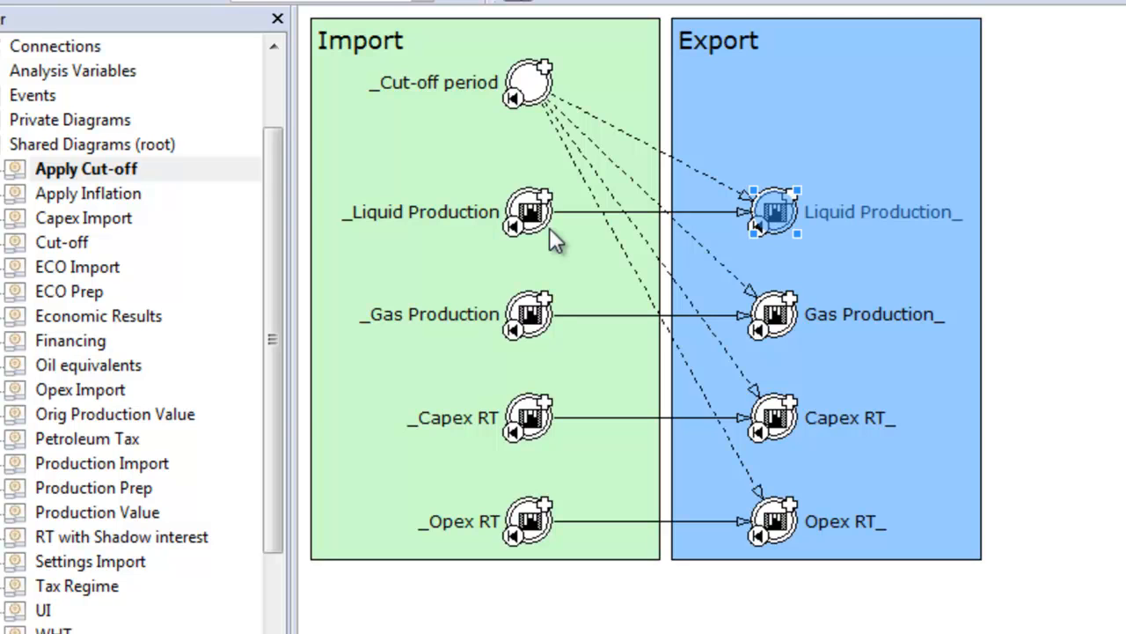
Inspect the definition of the imported variable _Liquid Production and return to the root diagram.
click(586, 246)
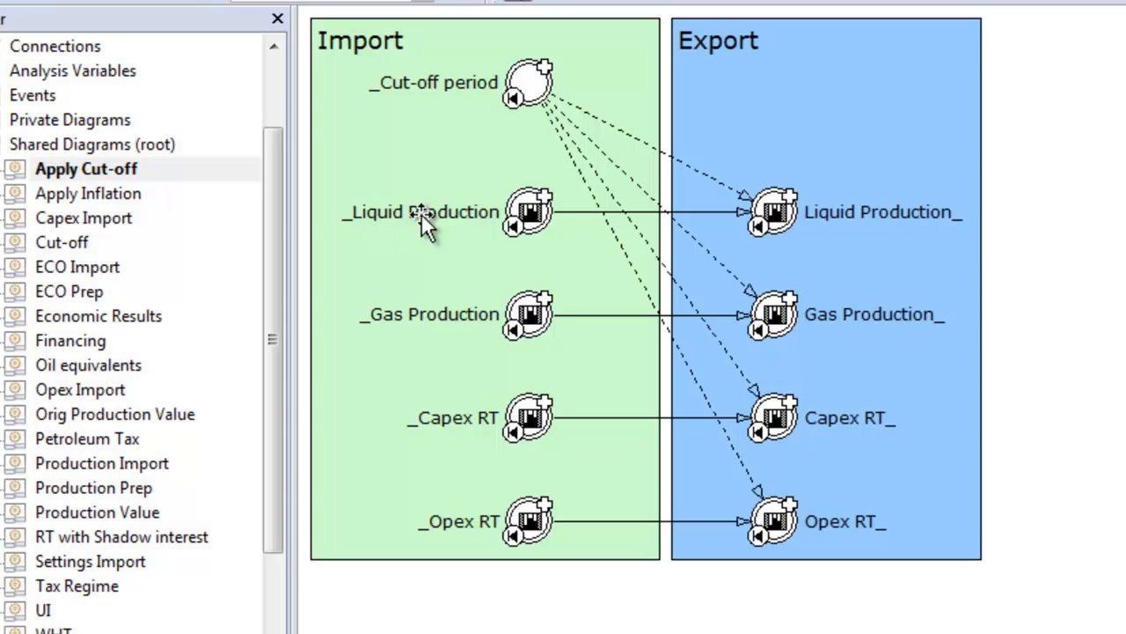
double_click(467, 226)
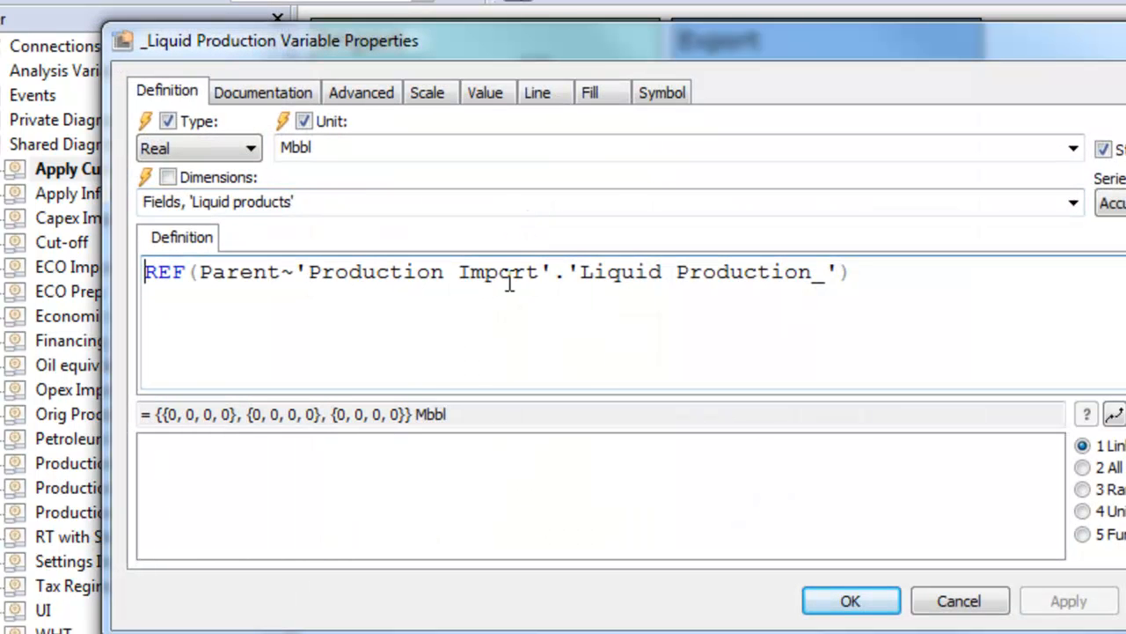
click(959, 601)
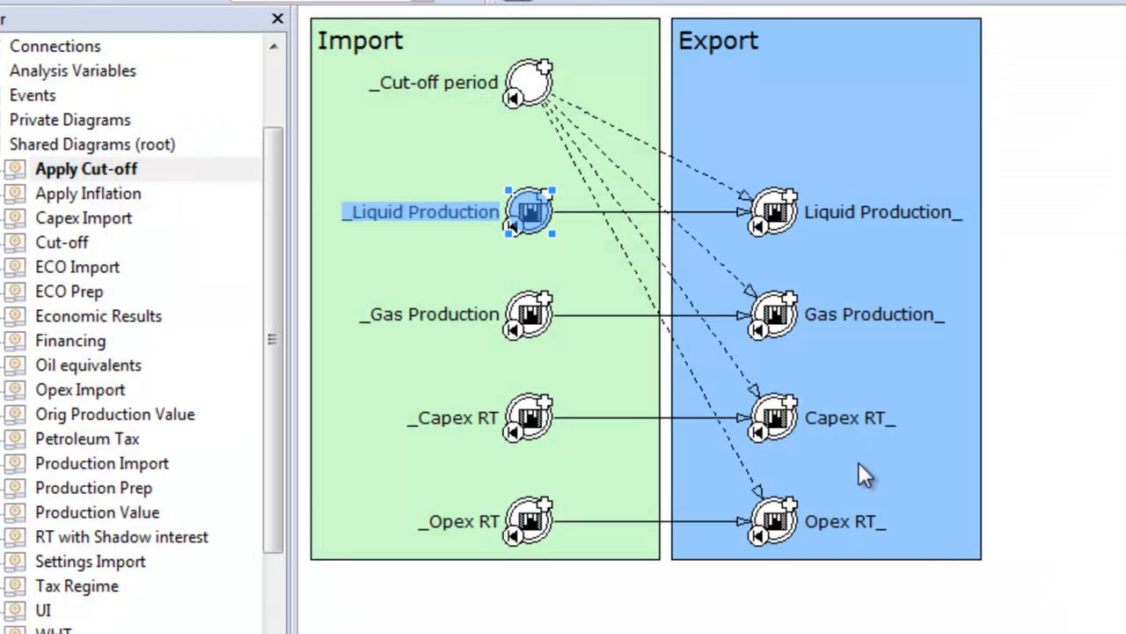
click(78, 148)
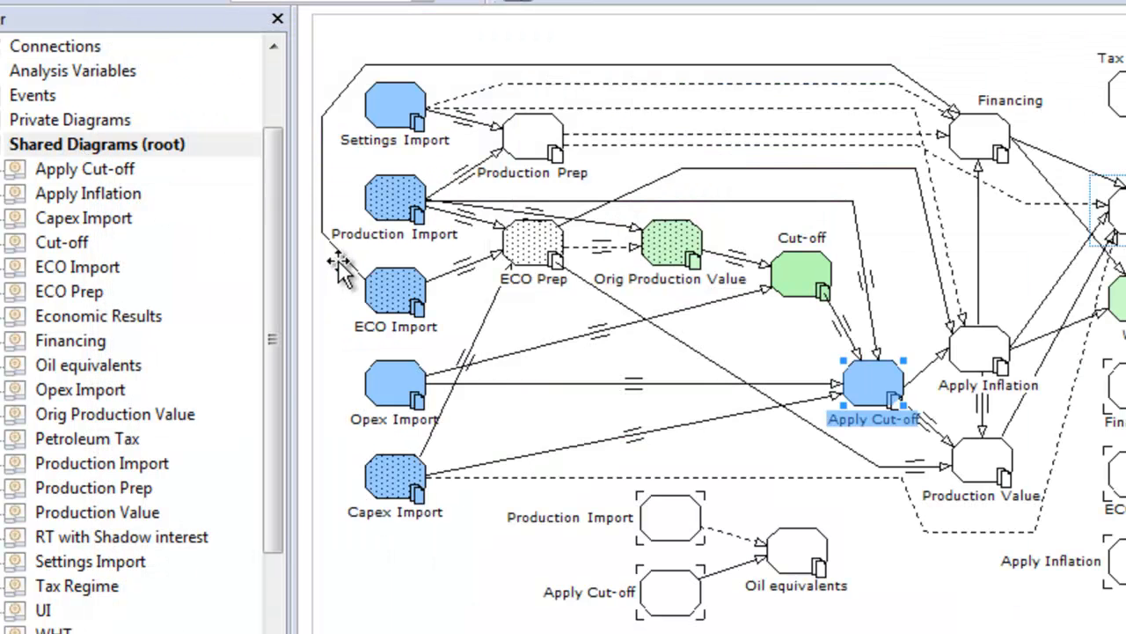
Permanently delete the Apply Cut-off submodel together with its shortcut and diagrams.
click(394, 202)
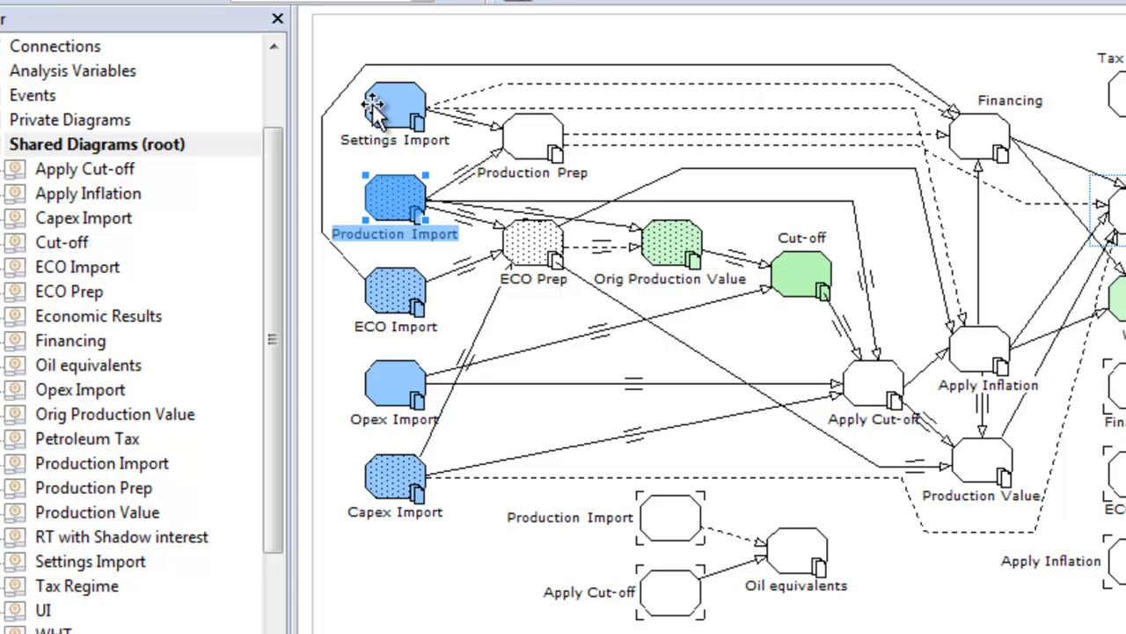
click(880, 384)
key(Delete)
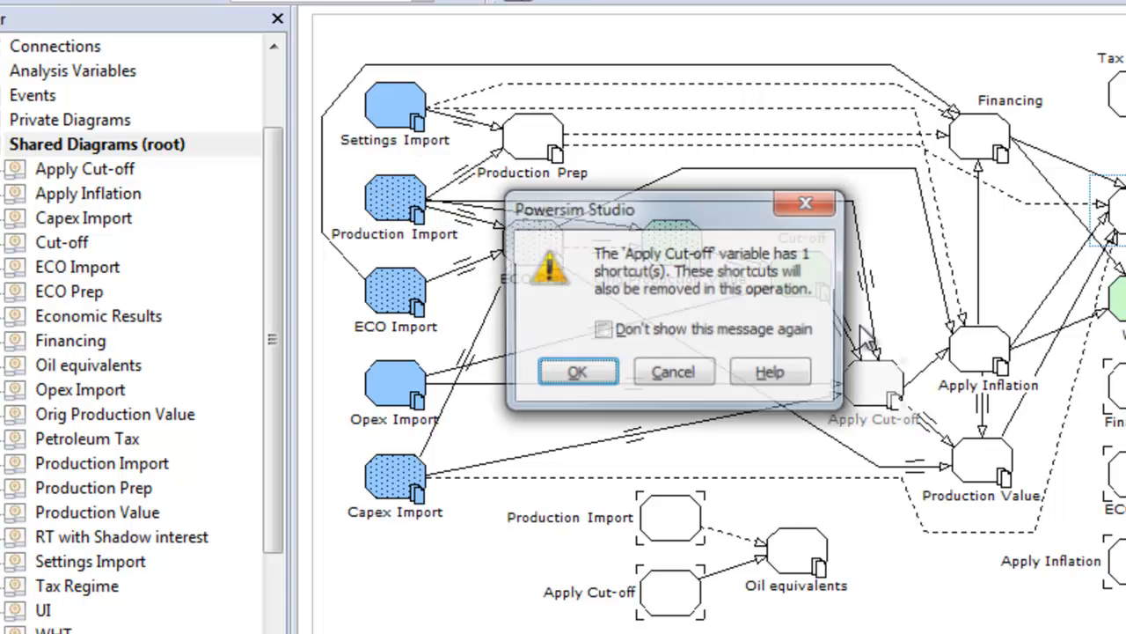
click(575, 369)
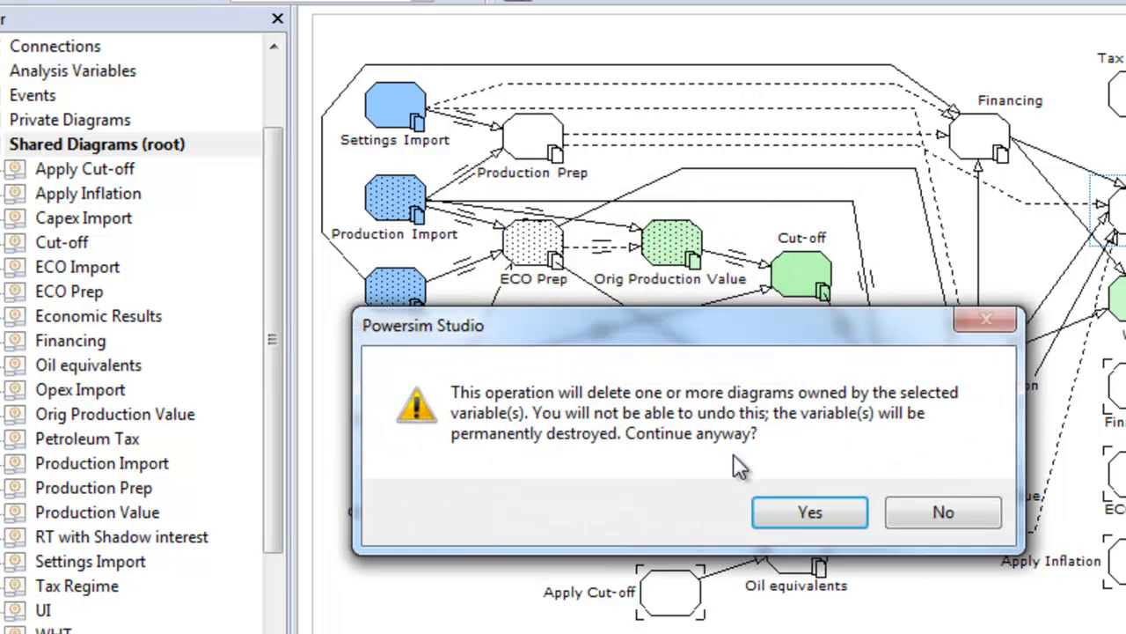
click(807, 510)
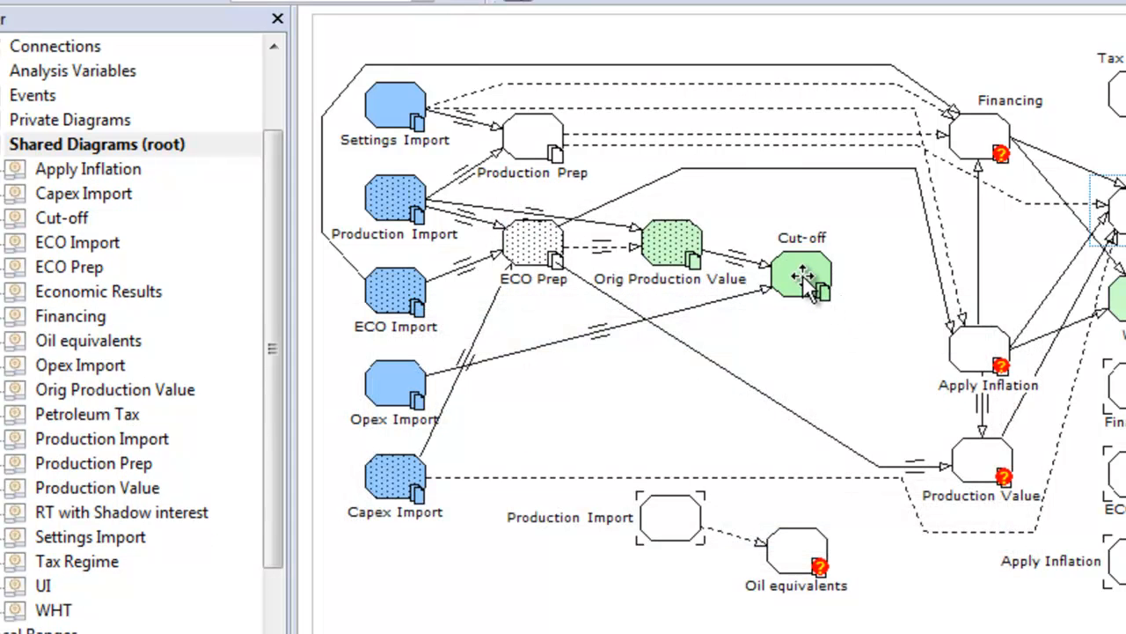
Permanently delete the Cut-off submodel together with its shortcut and diagrams.
click(801, 274)
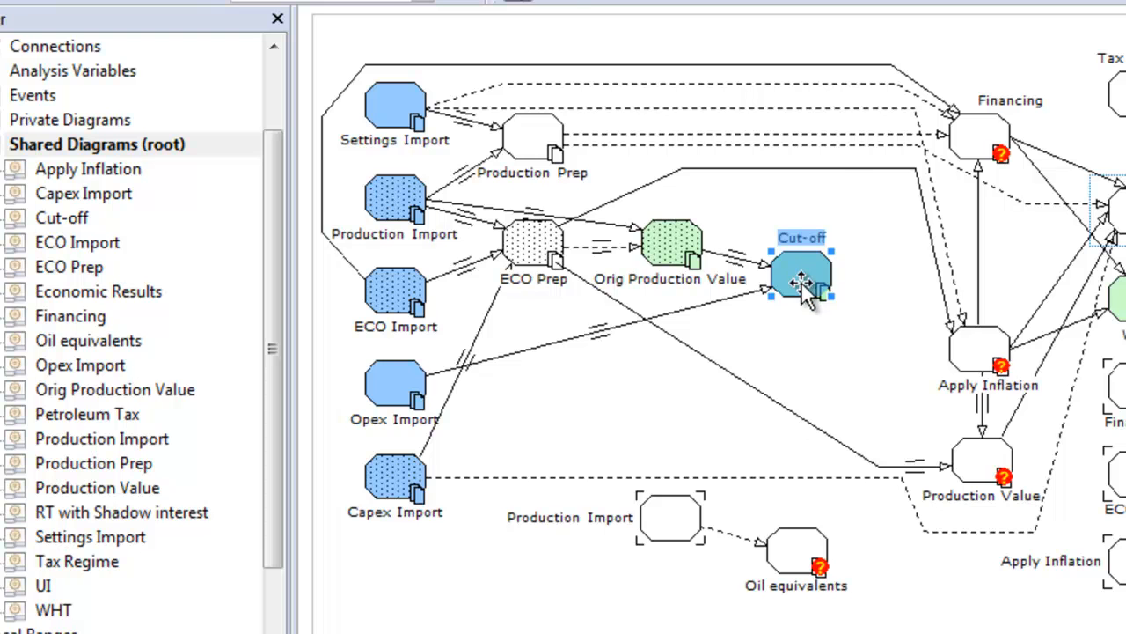
key(Delete)
click(590, 377)
click(789, 501)
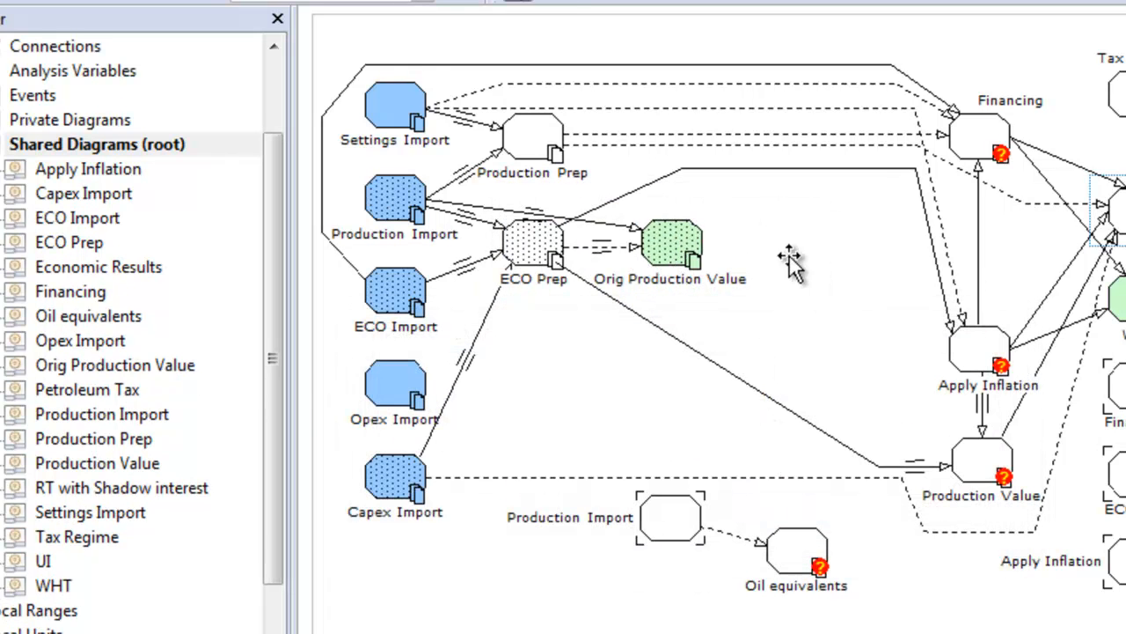
Permanently delete the Orig Production Value submodel and the diagrams it owns.
click(668, 246)
key(Delete)
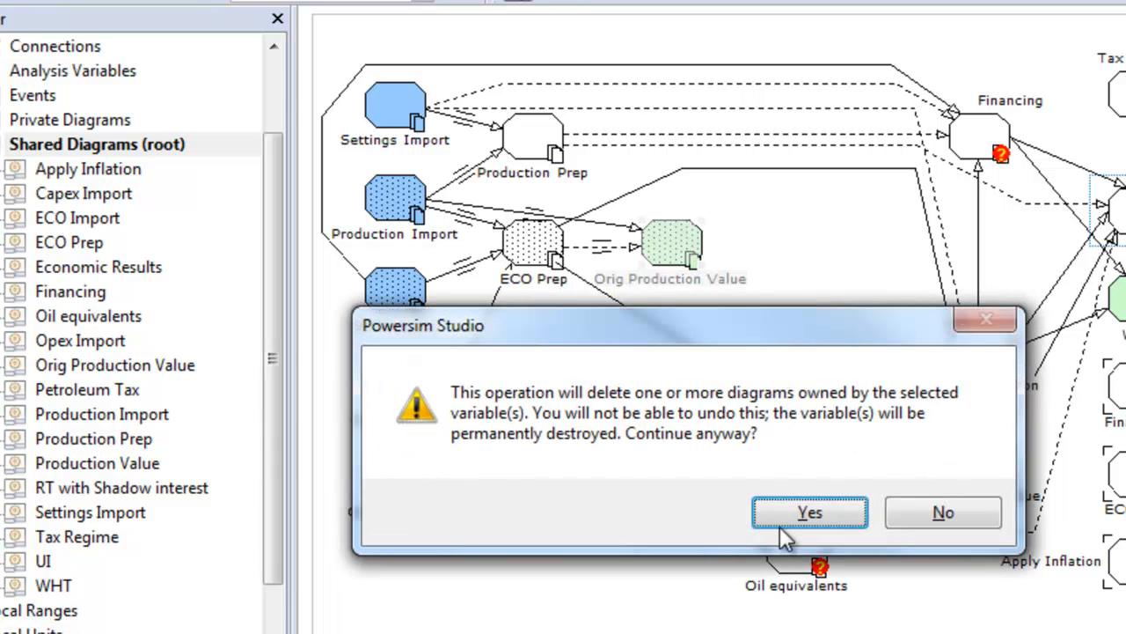
click(779, 514)
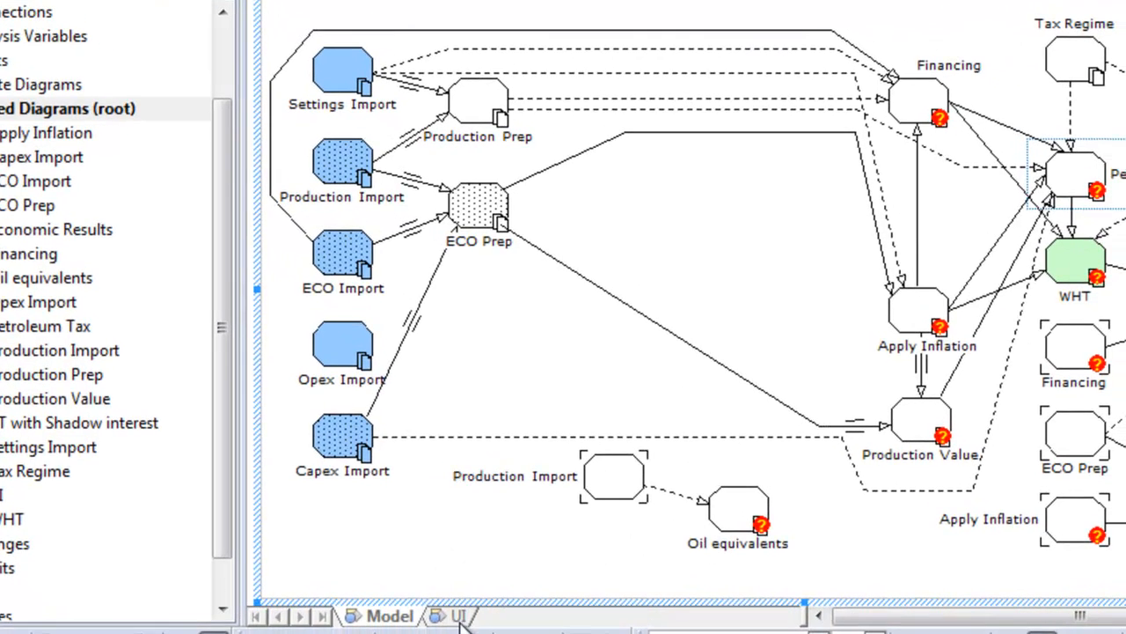
Examine the Cut-off frame and the UI submodel's connections on the root's UI diagram, and return to the Model diagram.
click(458, 616)
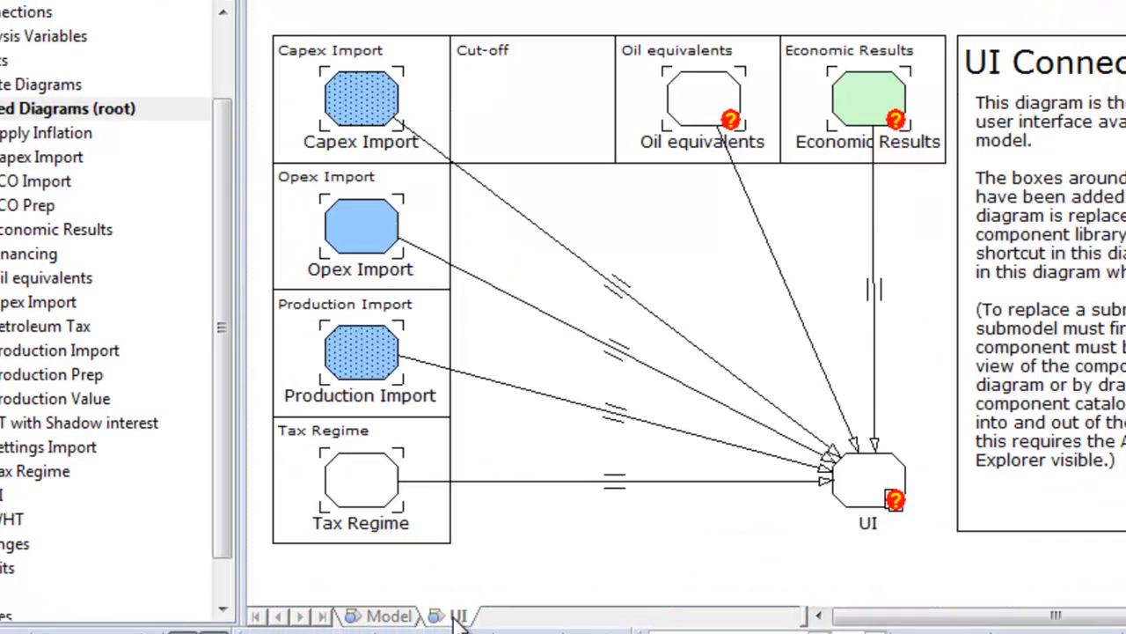
click(497, 44)
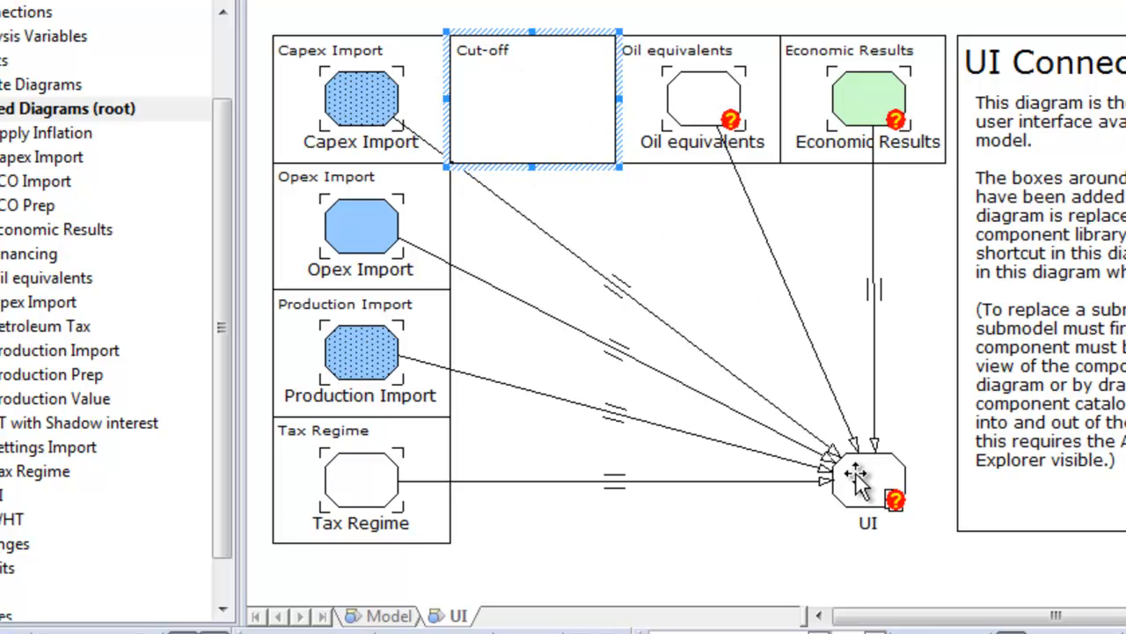
click(395, 615)
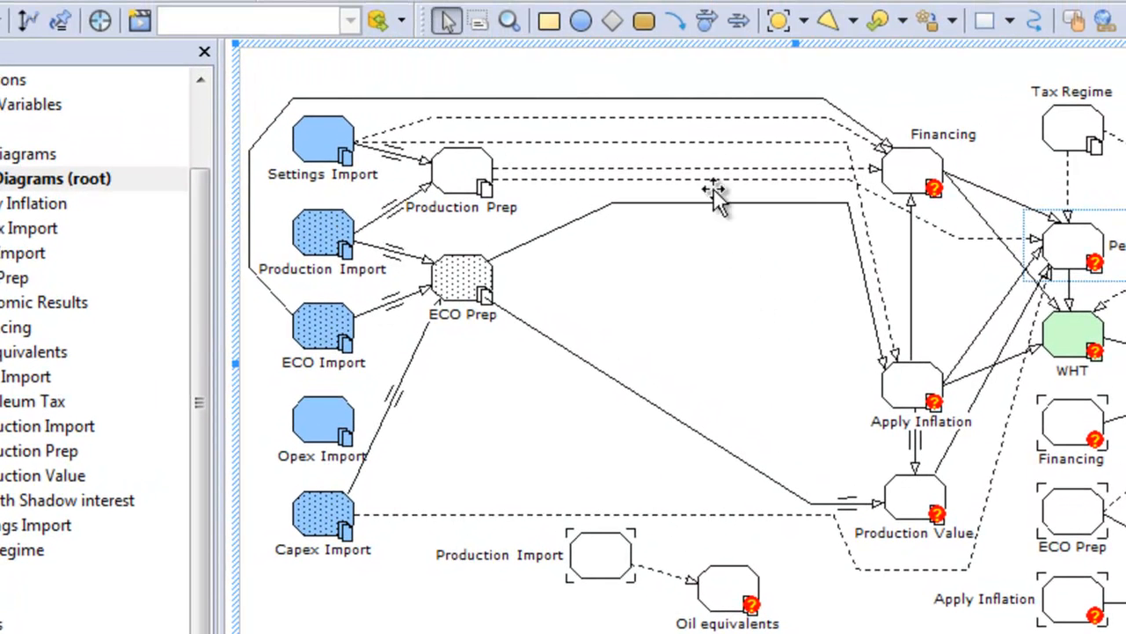
Link Production Import to Production Value, binding Gas Production and Liquid Production to the source variables of the same names.
click(676, 20)
drag(393, 231, 911, 506)
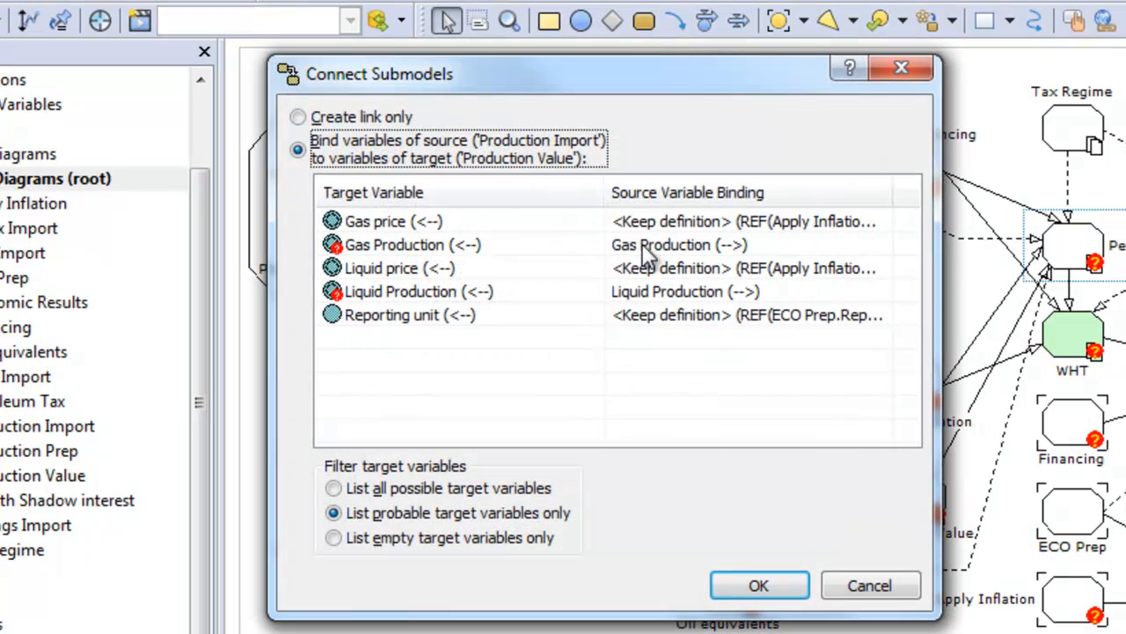
click(761, 580)
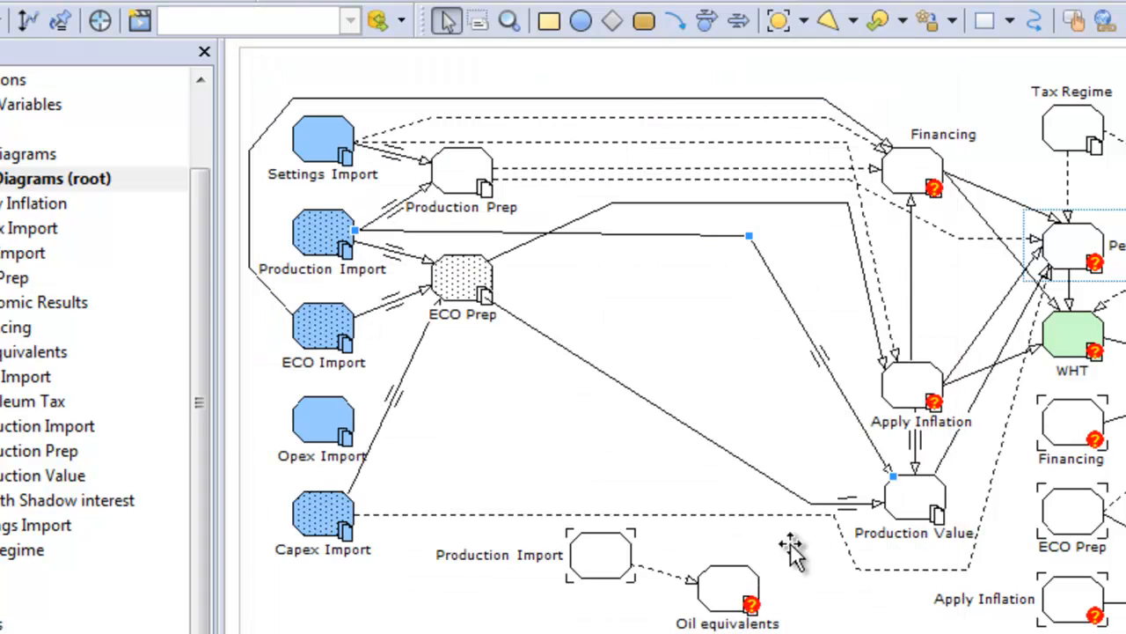
Link Opex Import and Capex Import to Apply Inflation, binding Opex RT for the Opex link and accepting the suggested Capex binding.
click(675, 20)
drag(350, 418, 914, 398)
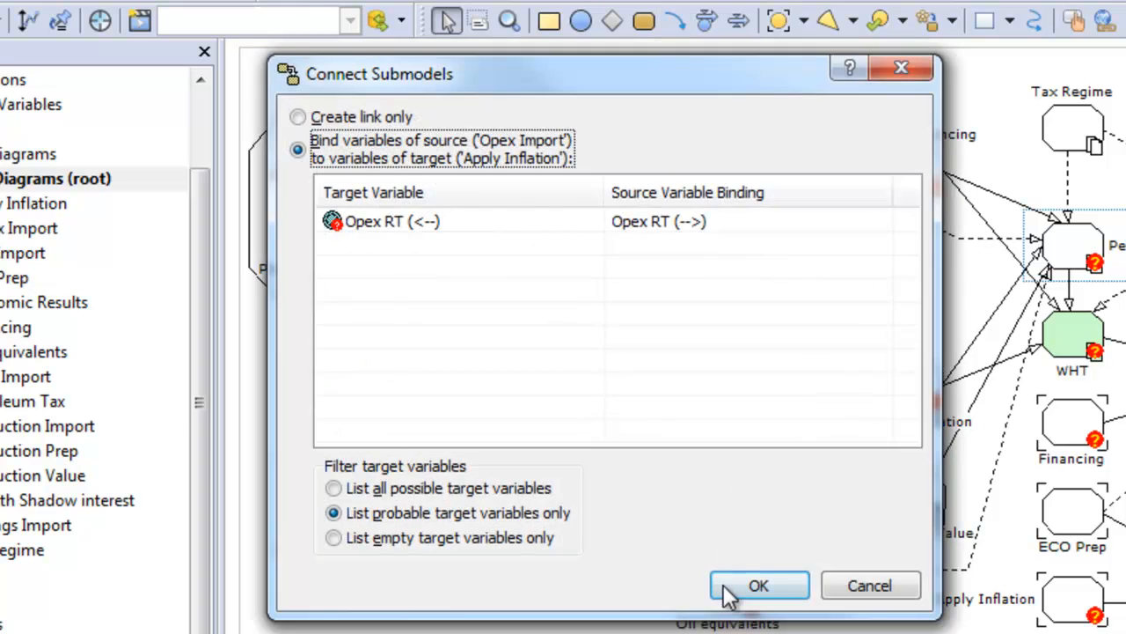
click(760, 584)
drag(345, 510, 905, 397)
click(739, 588)
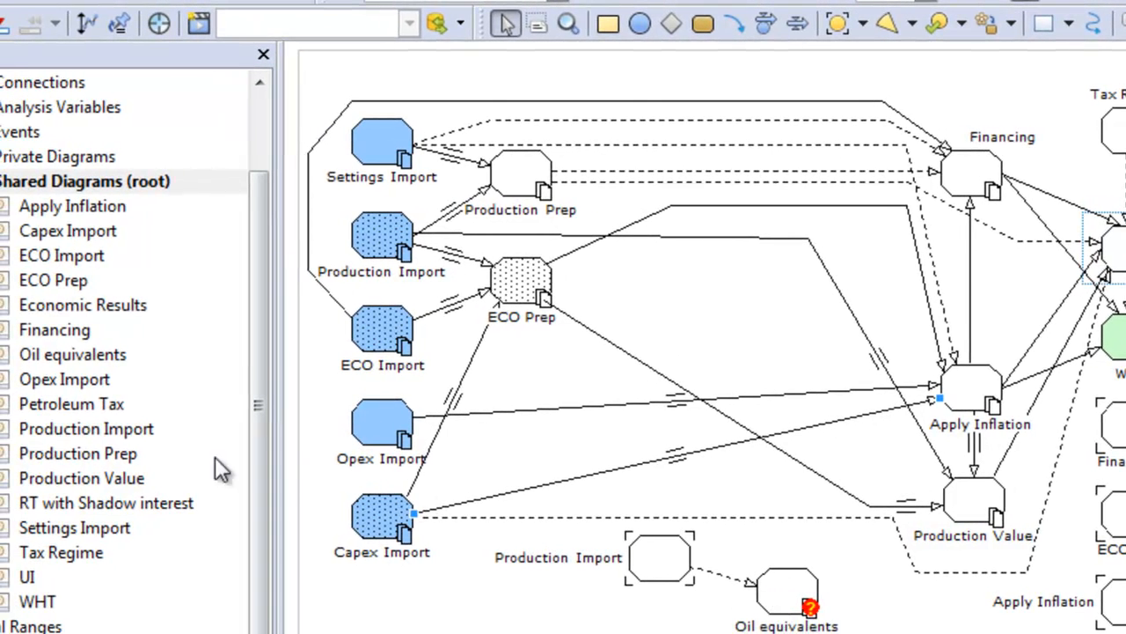
Inspect the definition of the imported variable _Liquid Production in the Oil equivalents diagram and return to the root diagram.
click(72, 352)
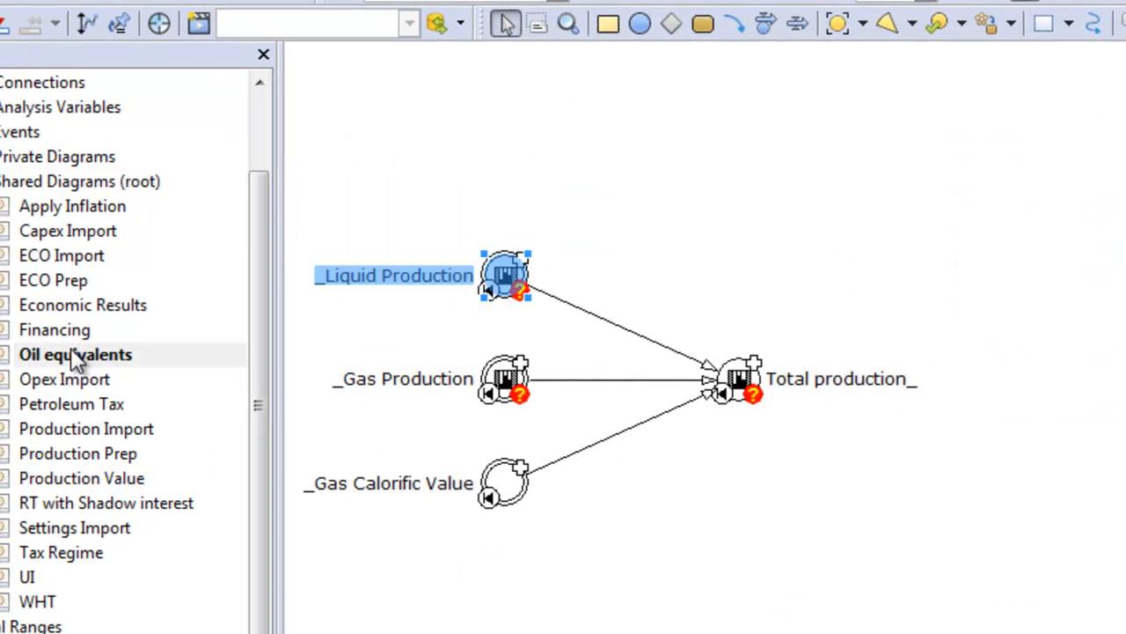
double_click(502, 280)
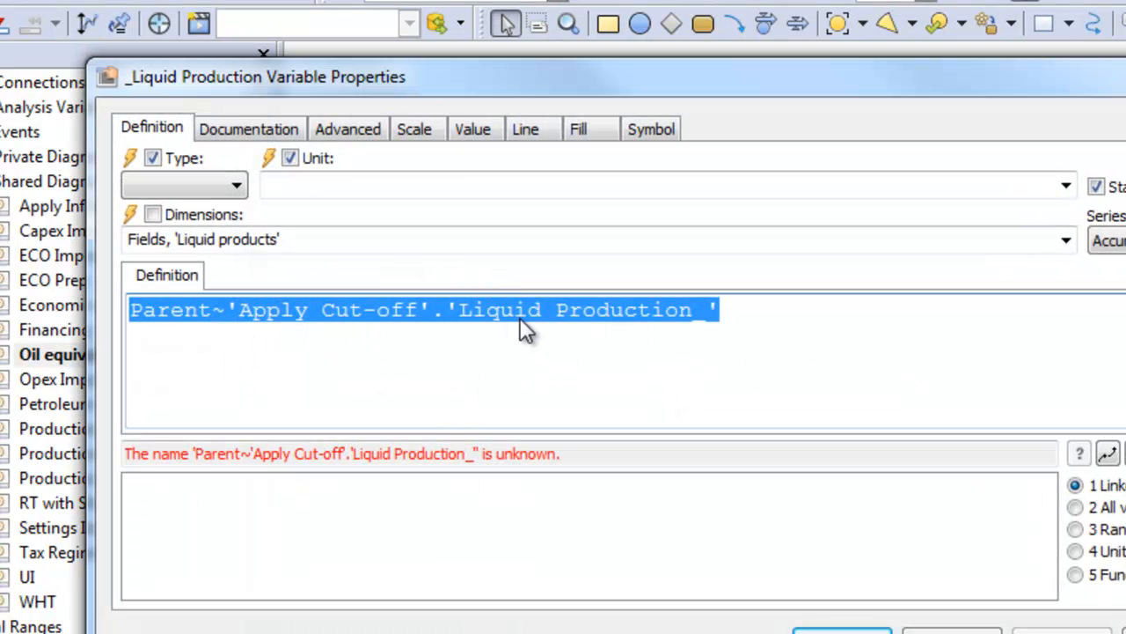
click(915, 624)
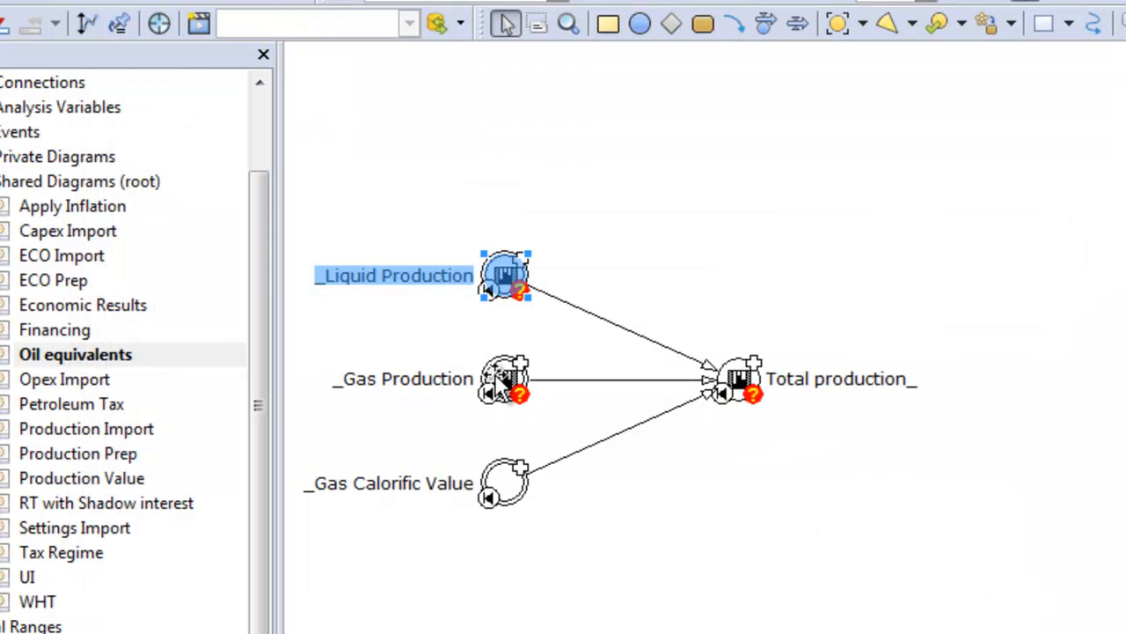
click(7, 183)
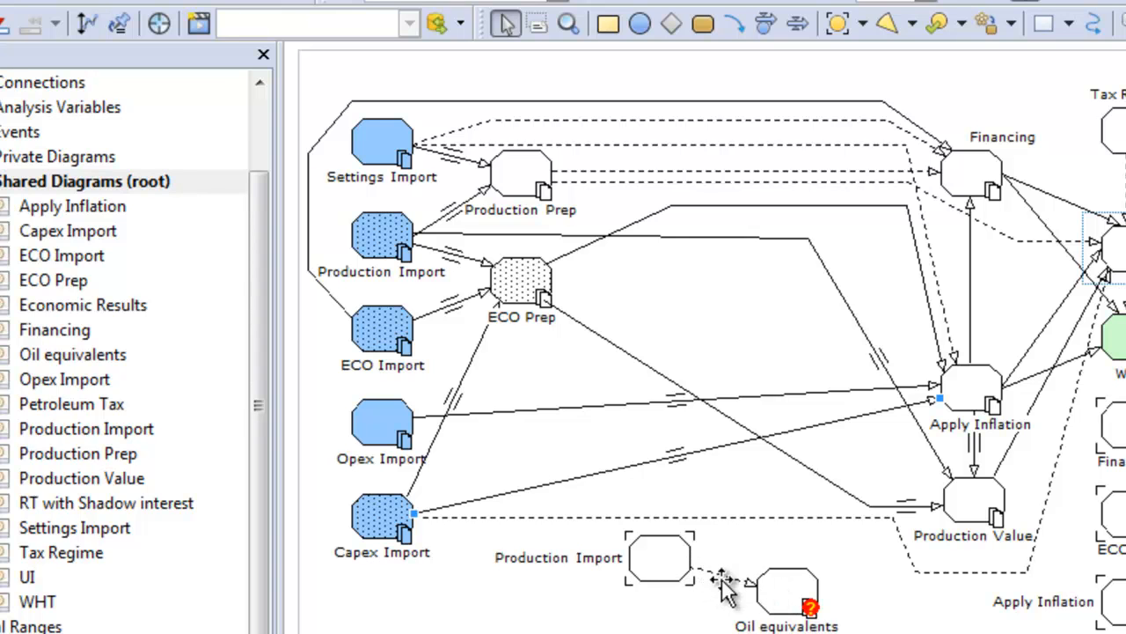
Link the Production Import shortcut to Oil equivalents, binding Gas Calorific Value, Gas Production and Liquid Production.
click(738, 26)
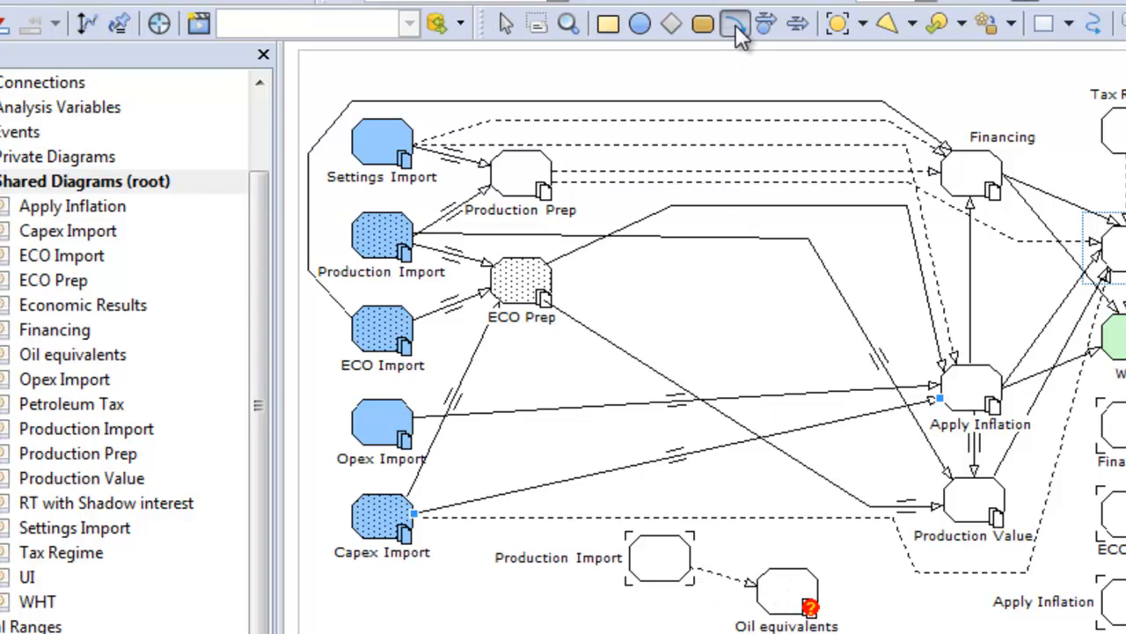
mouse_move(720, 547)
mouse_down()
mouse_move(774, 533)
mouse_move(781, 520)
mouse_move(742, 480)
mouse_move(715, 518)
mouse_move(752, 538)
mouse_move(792, 541)
mouse_move(827, 571)
mouse_move(803, 572)
mouse_up()
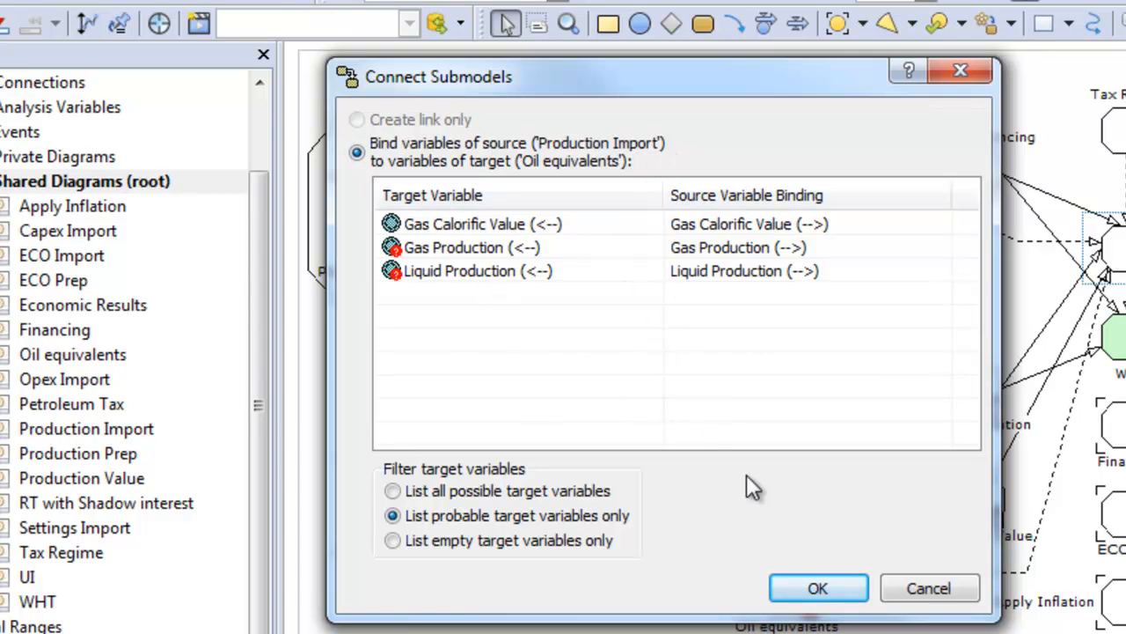
click(817, 592)
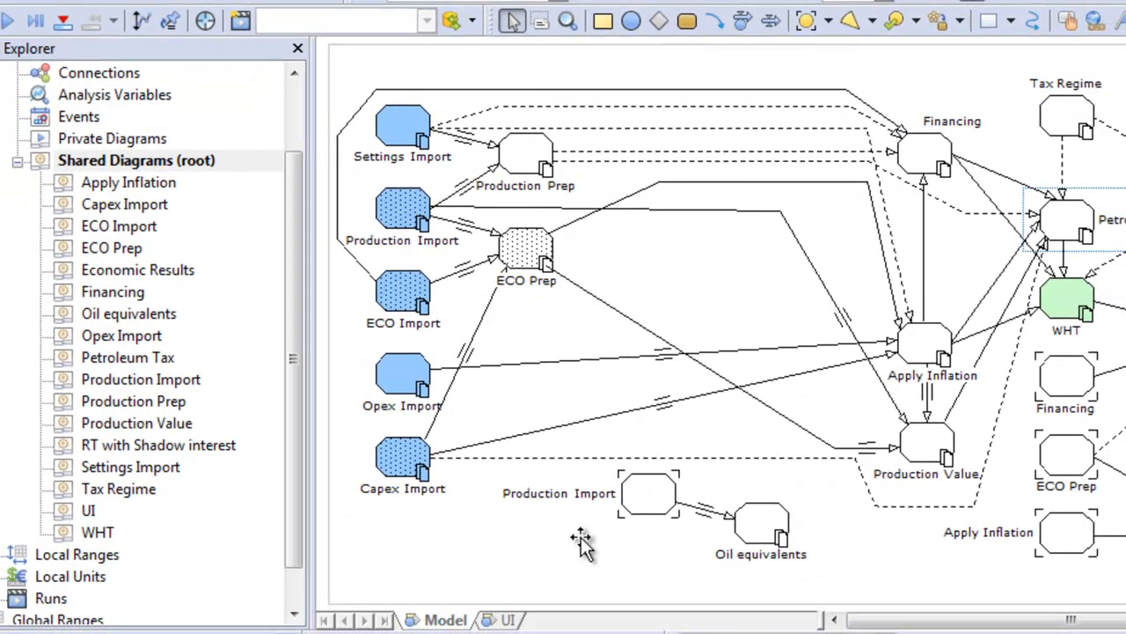
In the UI submodel's Control variables diagram, replace the definition of the Cut-off year variable with 9999.
click(524, 621)
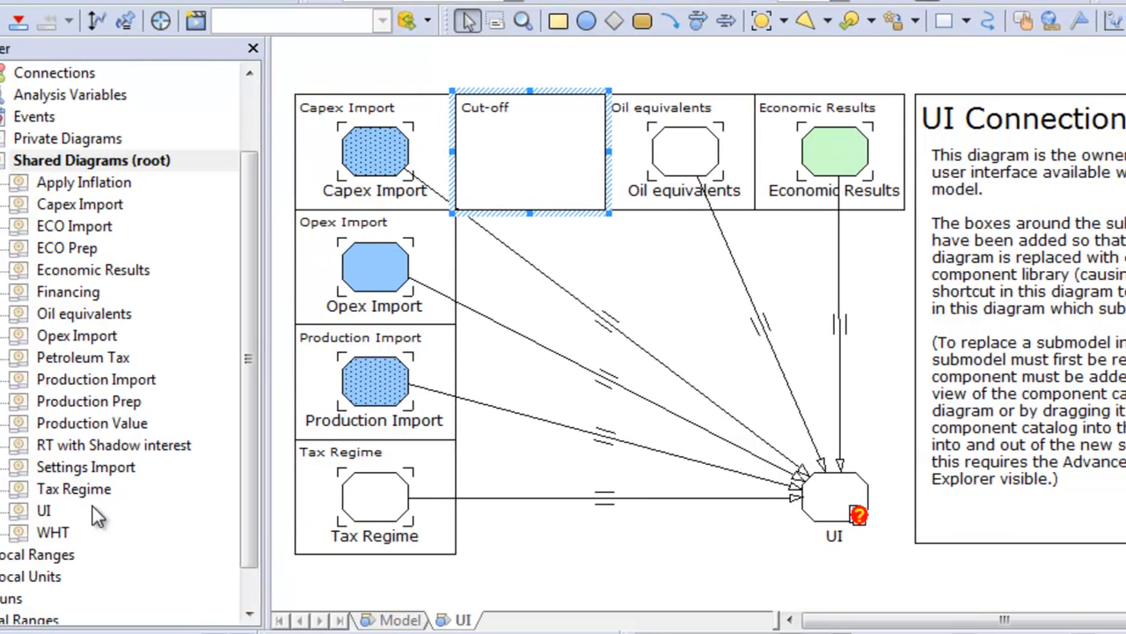
click(77, 511)
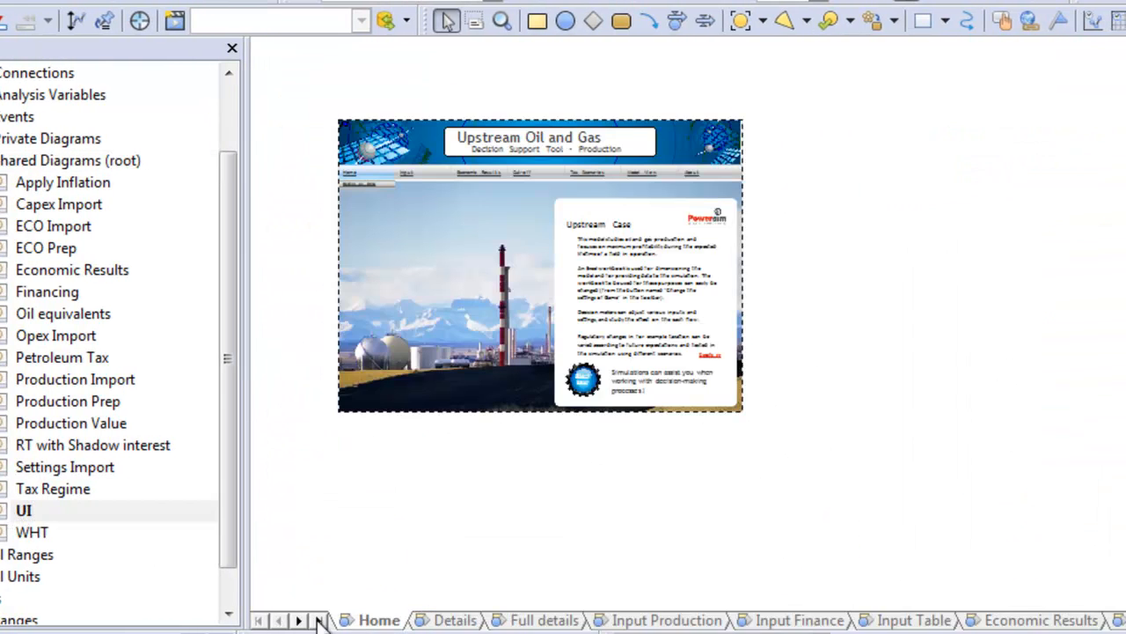
click(318, 620)
click(901, 621)
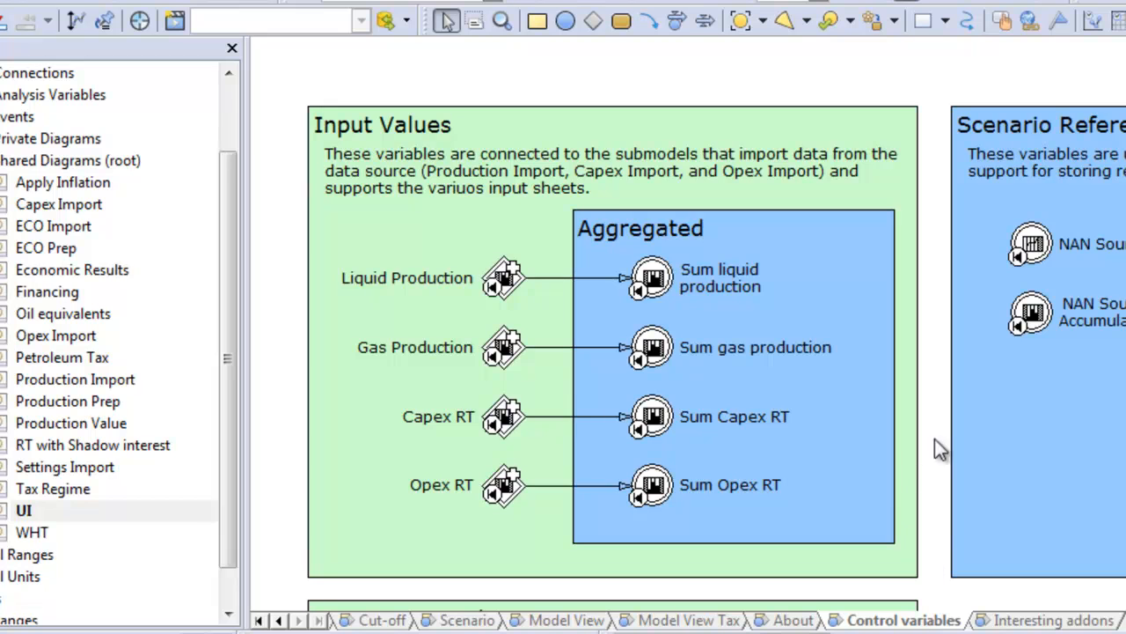
scroll(990, 416, down, 5)
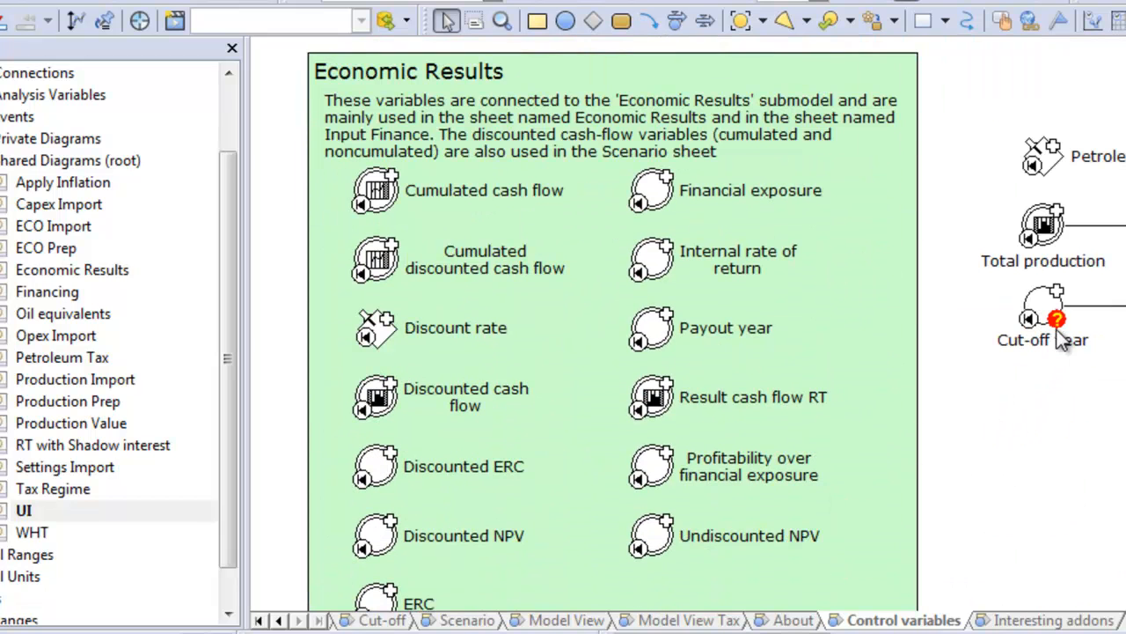
double_click(1058, 321)
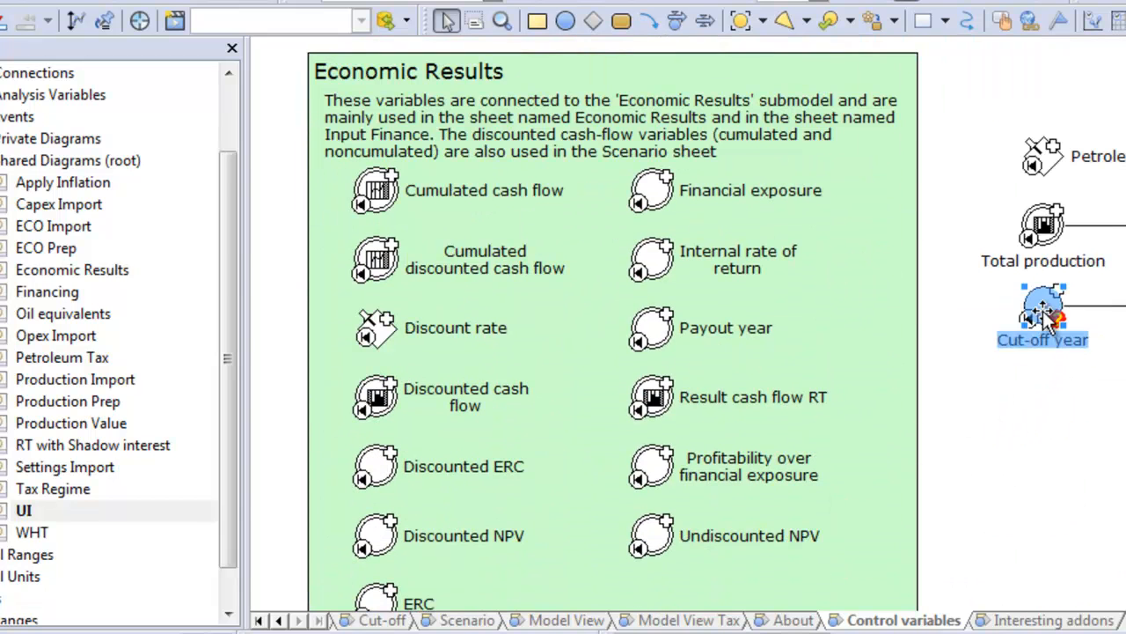
key(ctrl+a)
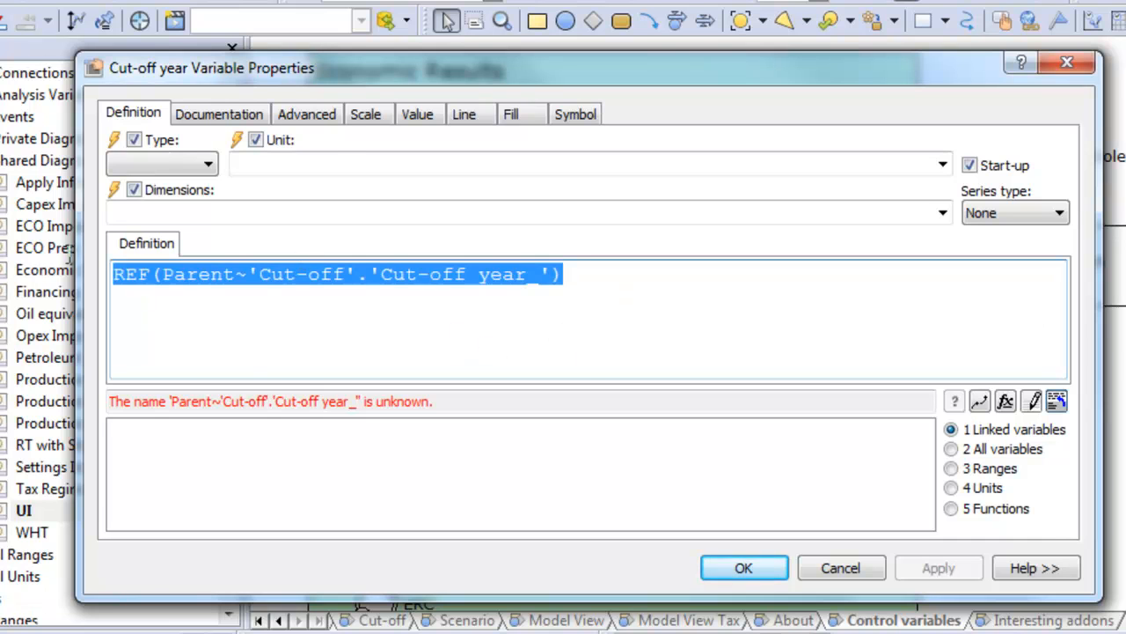
text(9999)
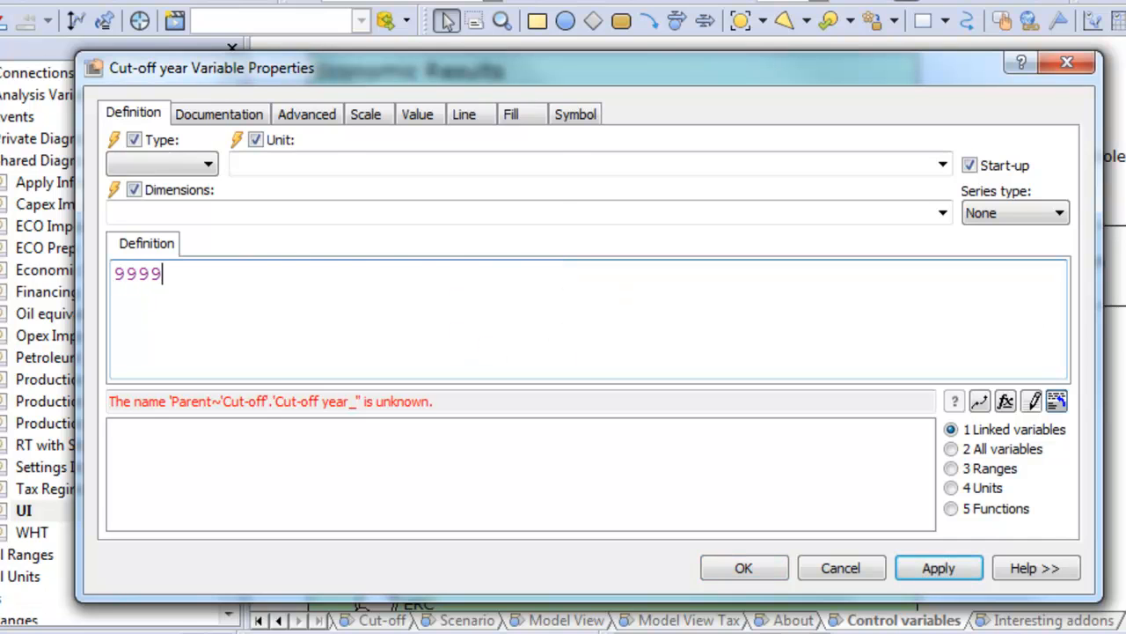
Set the dimensions of the Cut-off year variable to Fields and accept its new properties.
click(132, 214)
text(F)
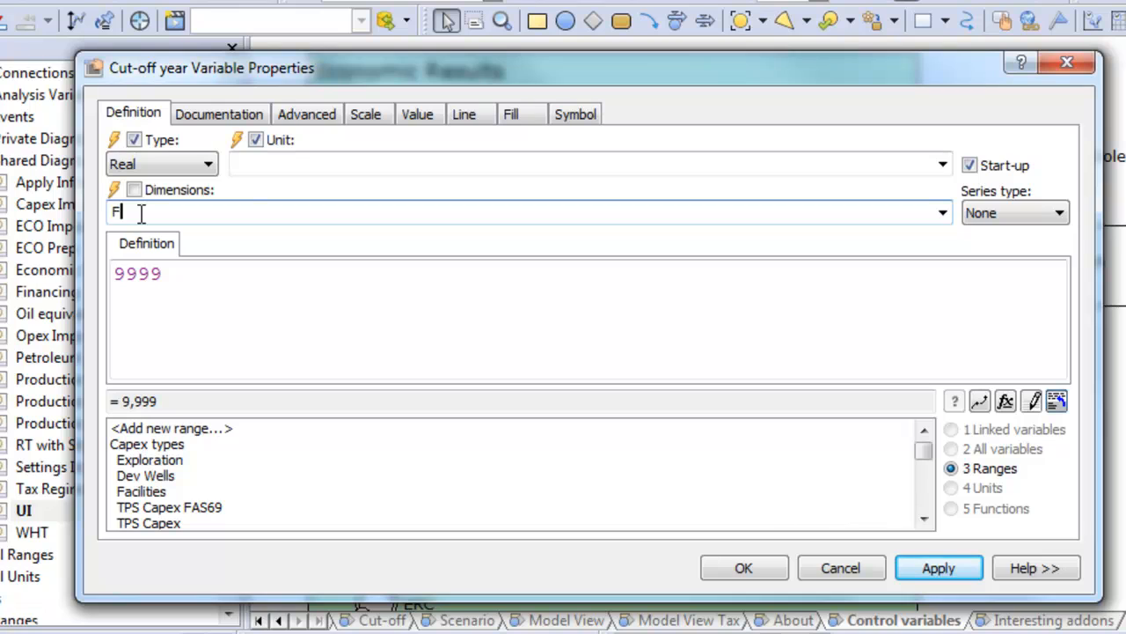
text(ield)
key(Return)
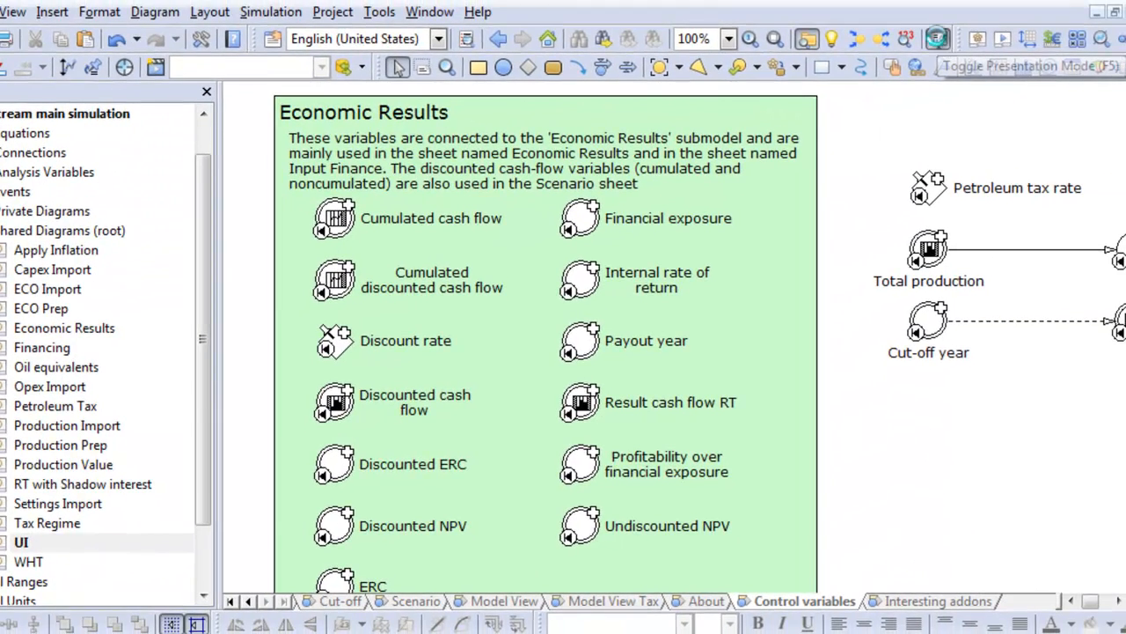
Switch to the presentation view and examine the Cut-off, Economic Results and Model View pages.
click(937, 37)
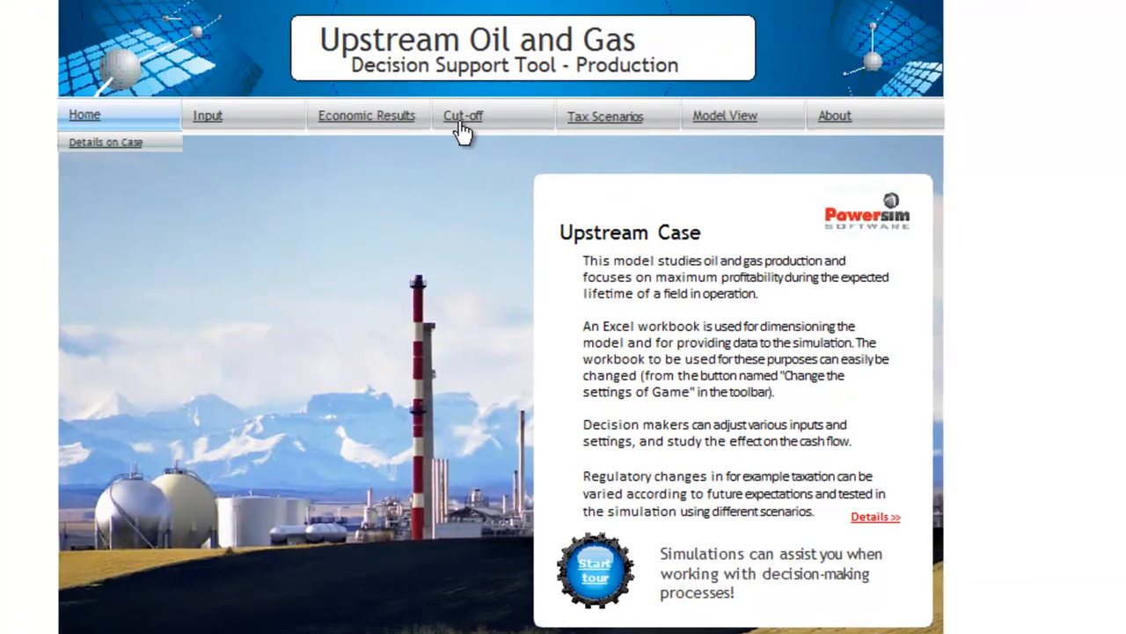
click(452, 139)
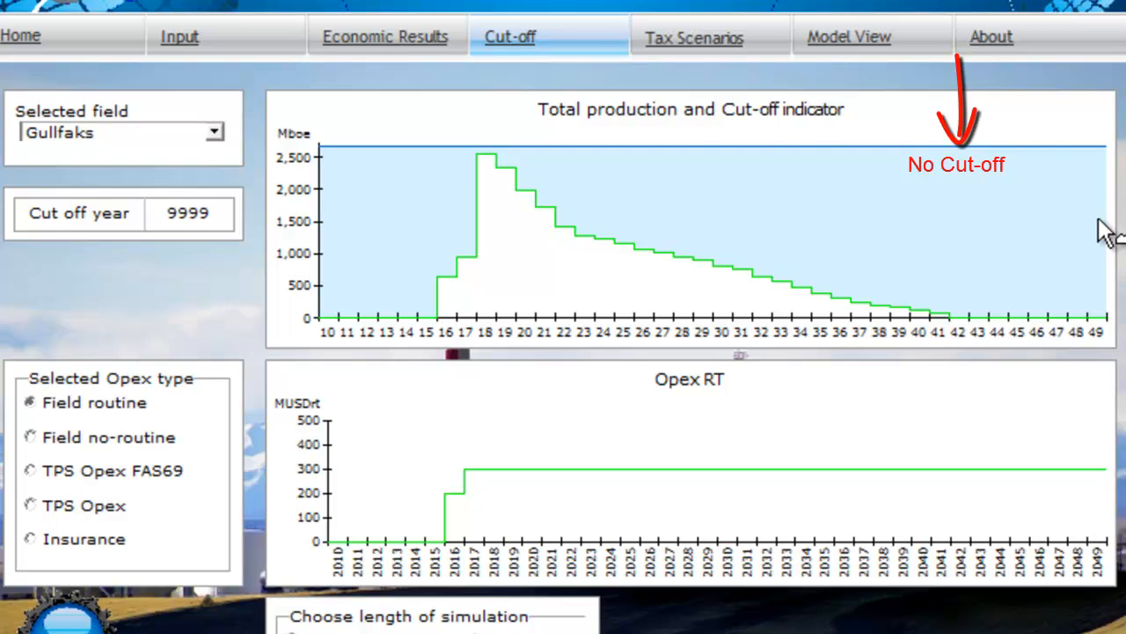
click(404, 58)
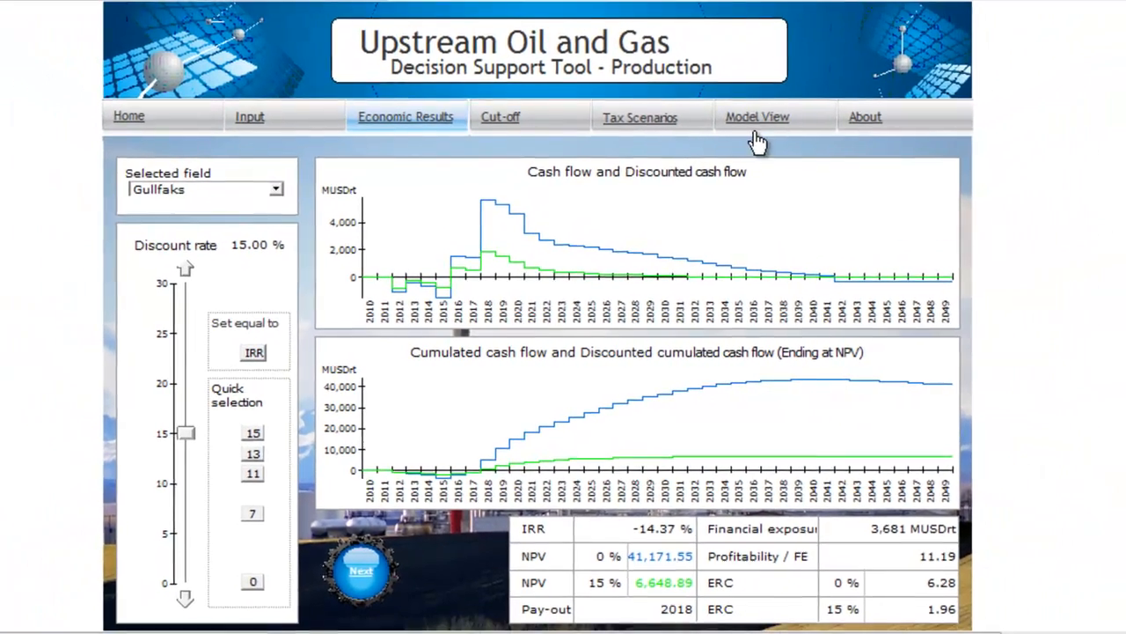
click(753, 123)
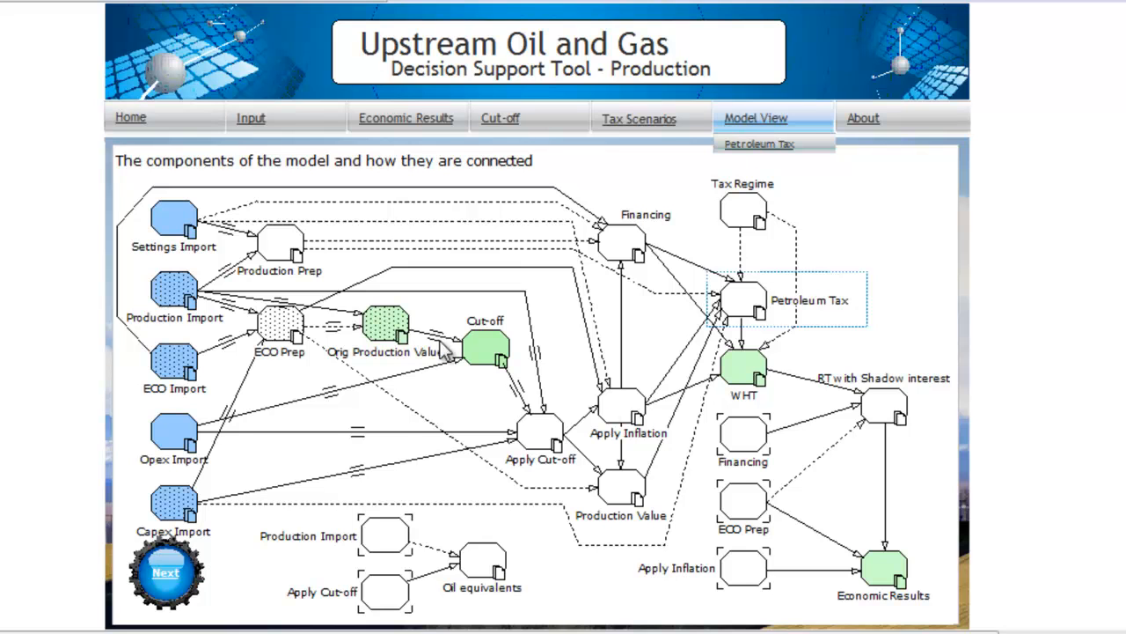